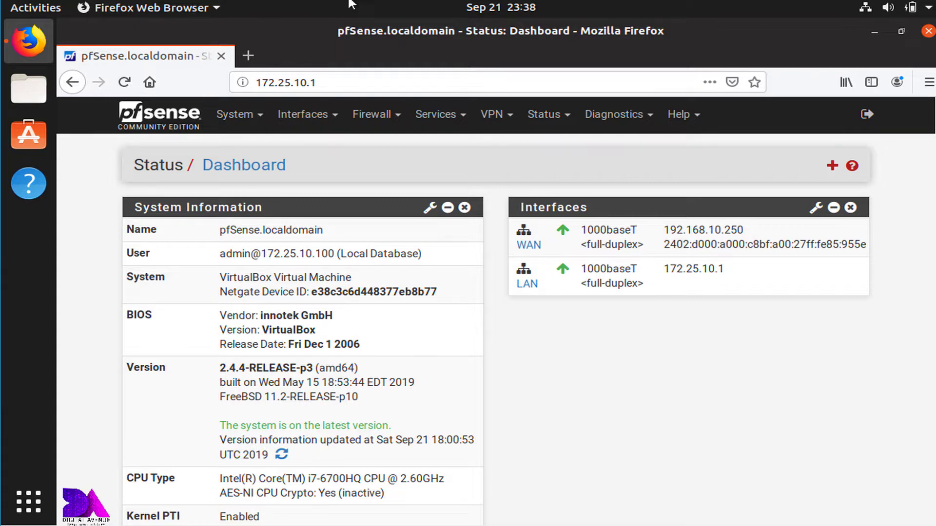
In General Setup, change the hostname to pf-R1 and the domain to da.com
click(246, 124)
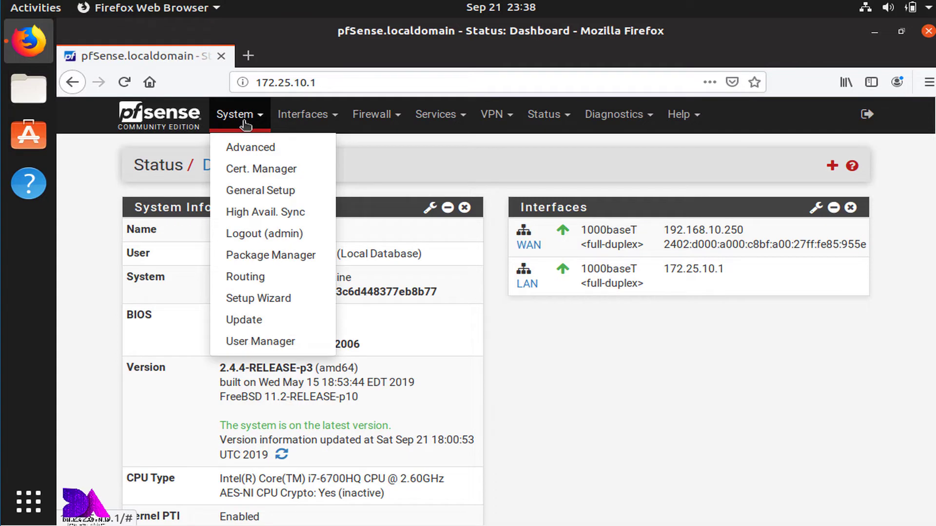
click(246, 195)
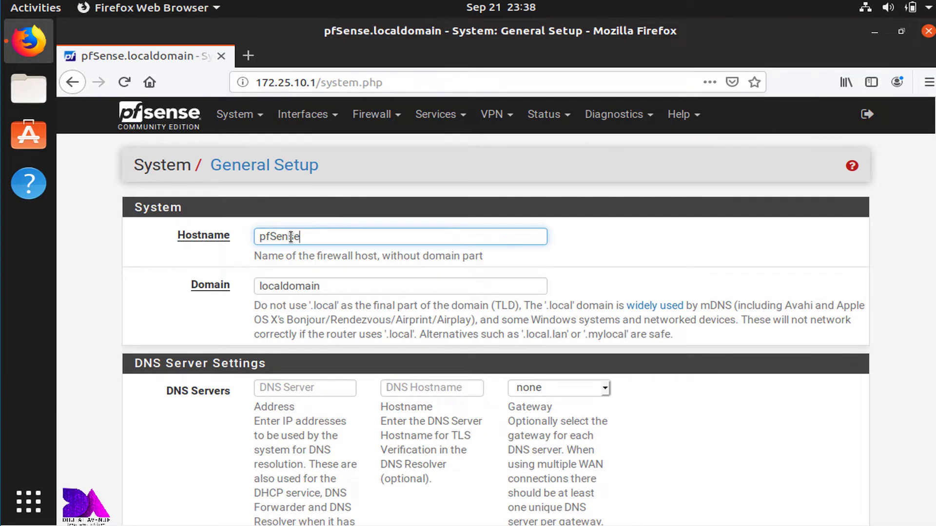
key(ctrl+a)
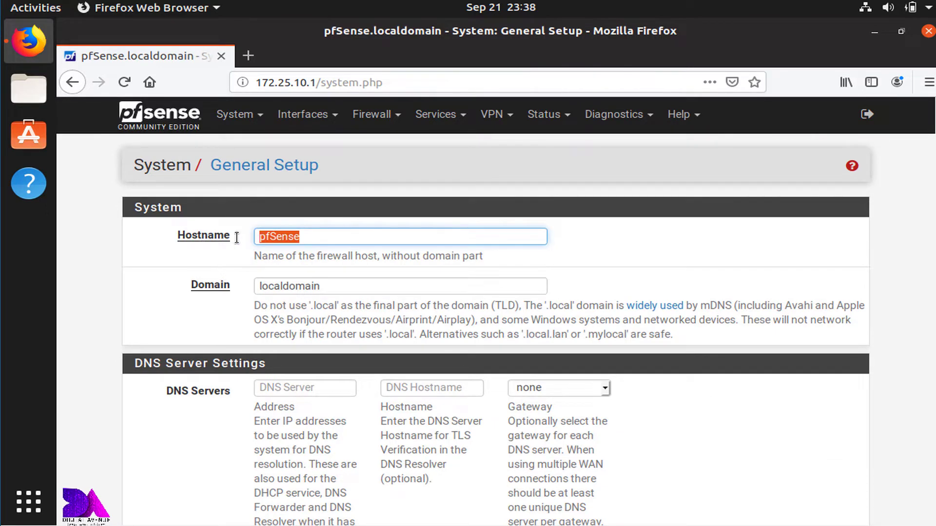
text(pf-R1)
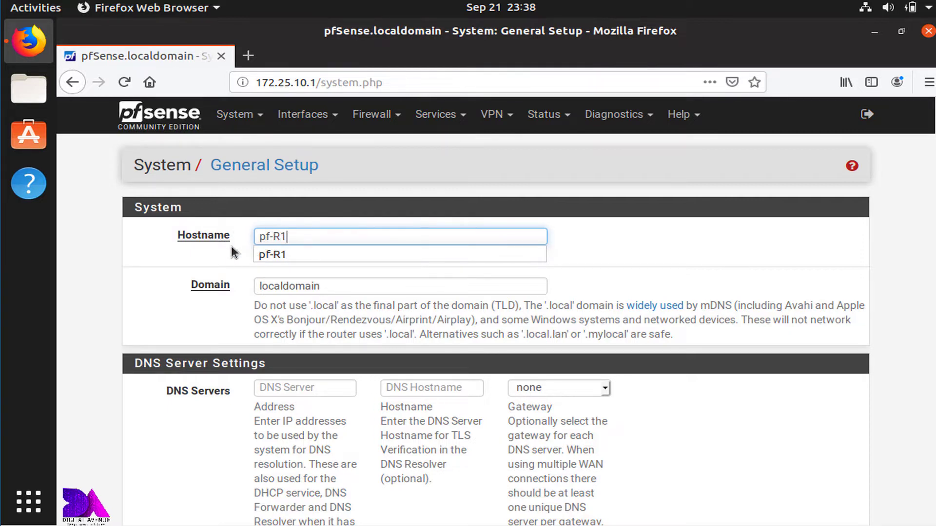
click(259, 248)
click(207, 285)
key(ctrl+a)
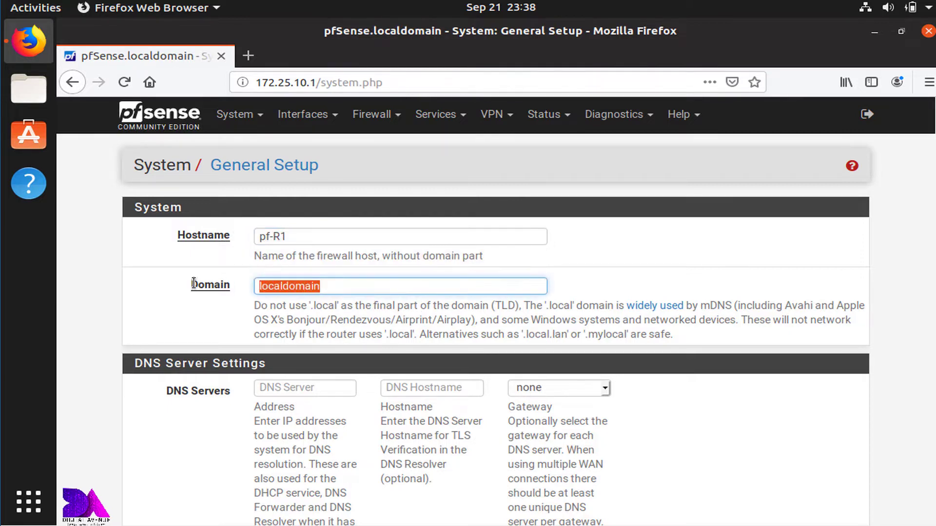
text(d)
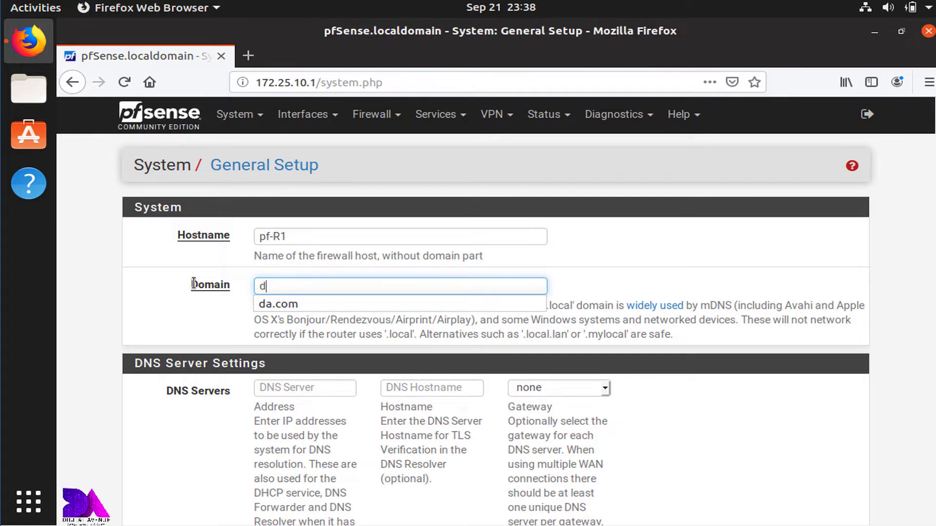
text(a.com)
click(147, 288)
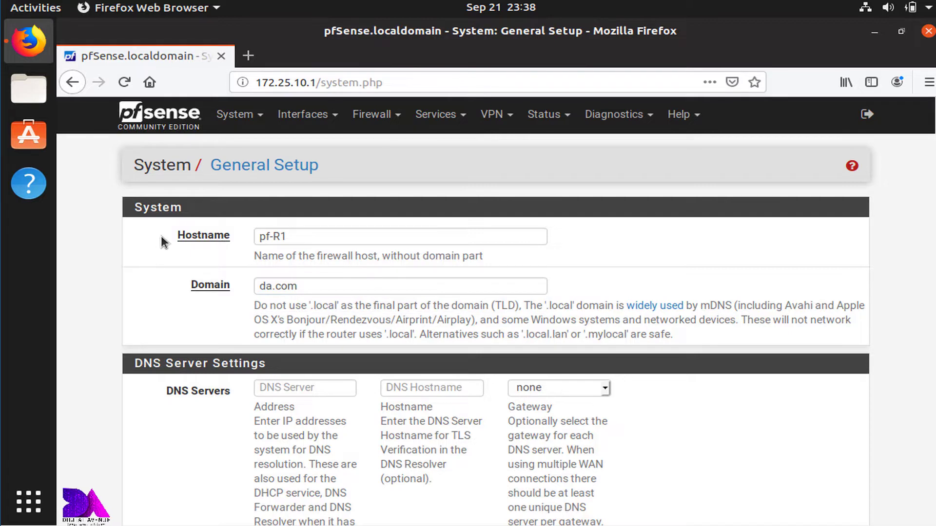
scroll(162, 243, down, 3)
Add DNS server 8.8.8.8 using the GW_WAN gateway and save General Setup
click(281, 263)
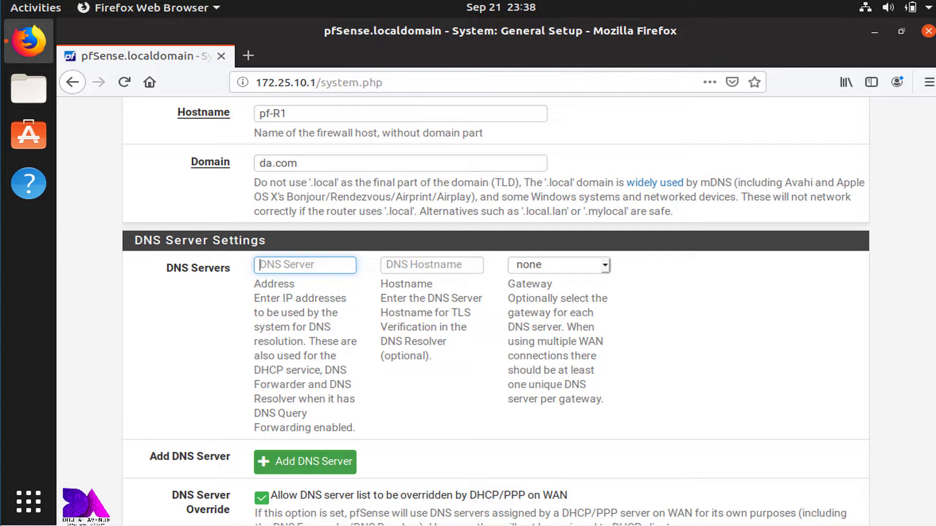
text(8.8.8.8)
click(610, 269)
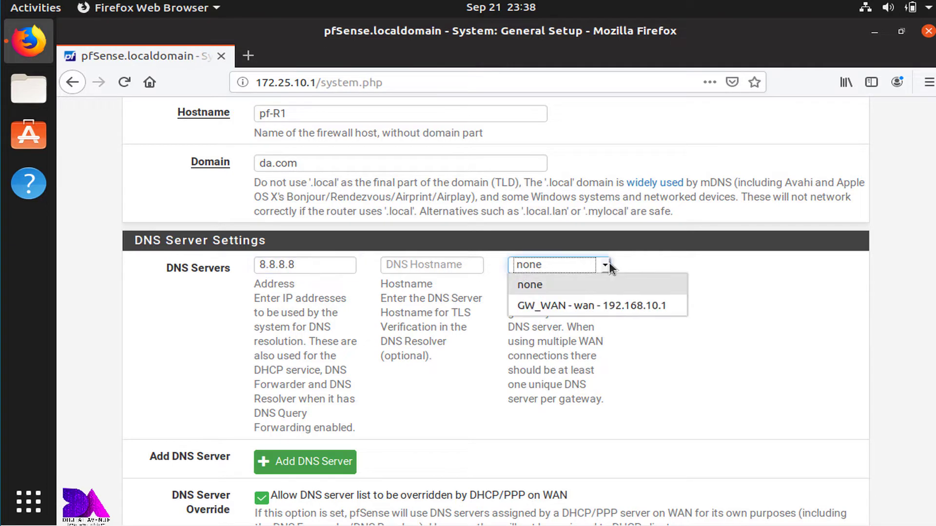
click(543, 306)
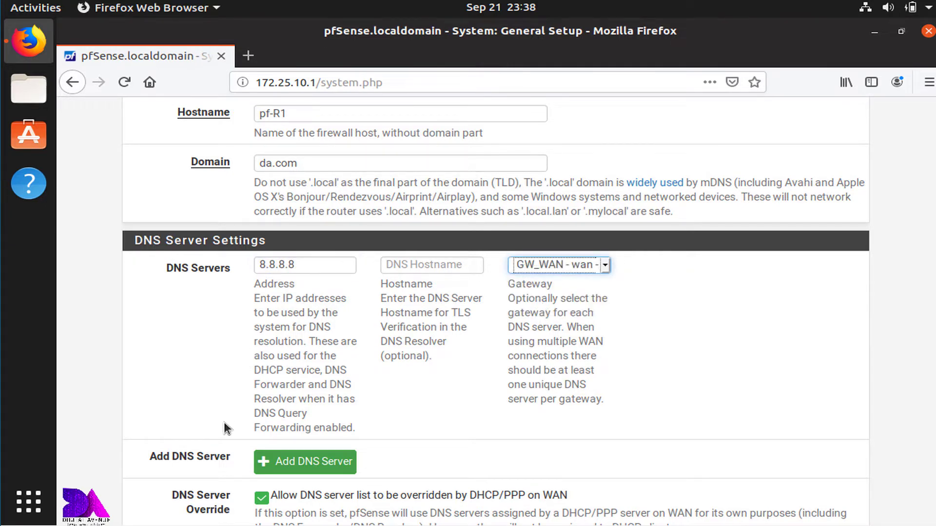
scroll(224, 422, down, 3)
scroll(224, 424, down, 3)
scroll(224, 425, down, 3)
scroll(224, 425, down, 2)
scroll(224, 424, down, 3)
scroll(224, 422, down, 3)
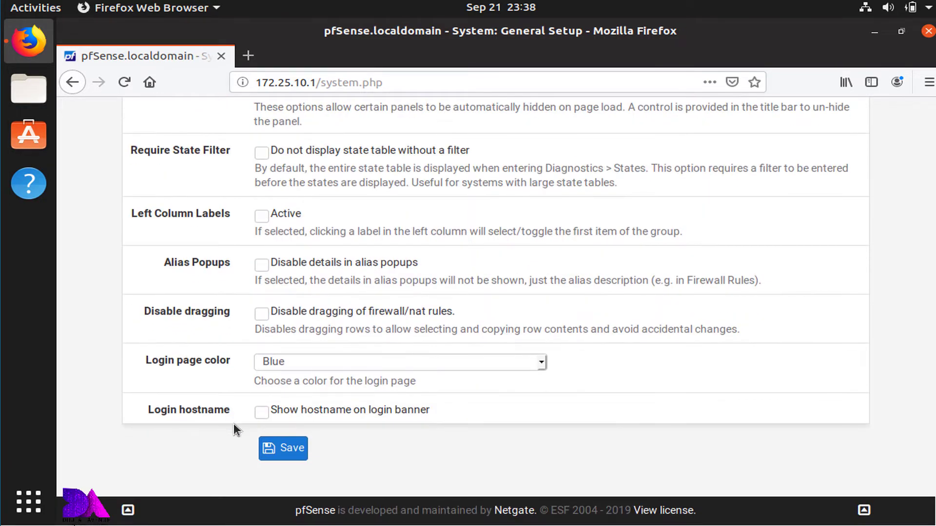
click(288, 453)
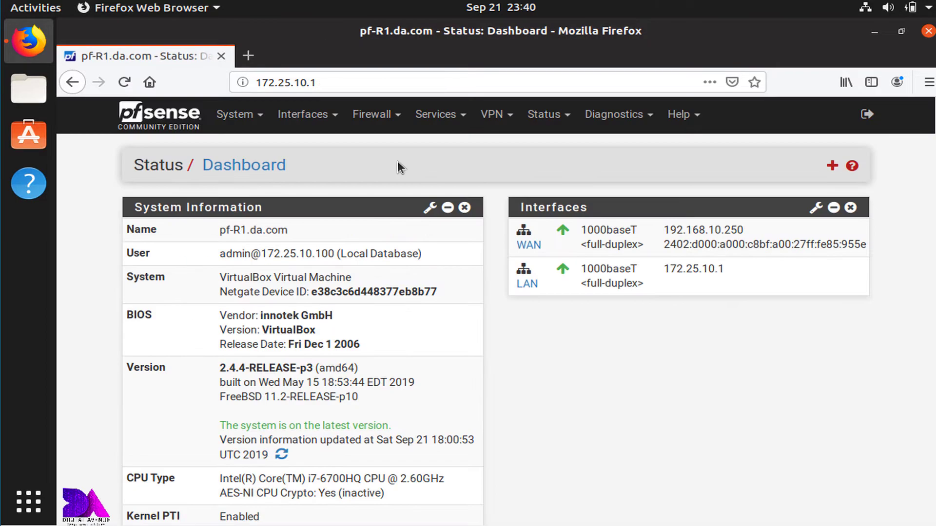
In the LAN DHCP server, set the range from 172.25.10.100 to 172.25.10.200
click(448, 123)
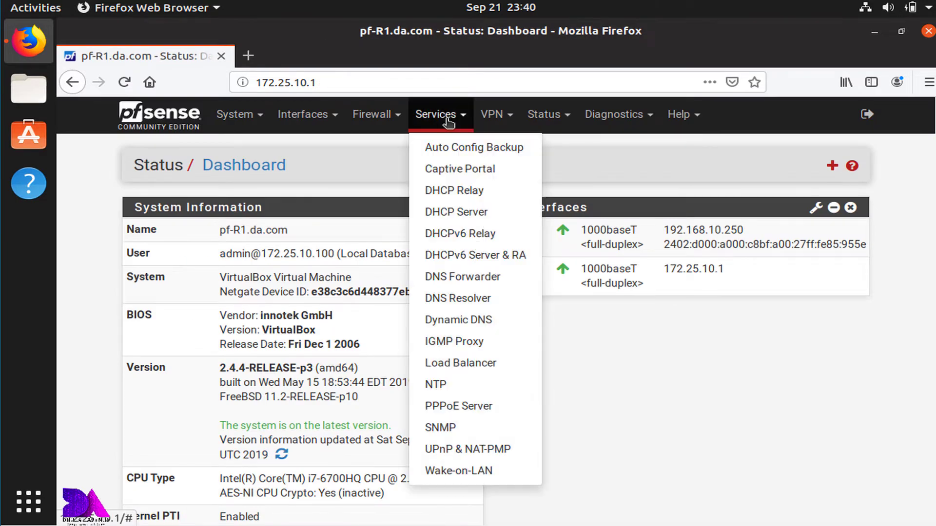
click(448, 214)
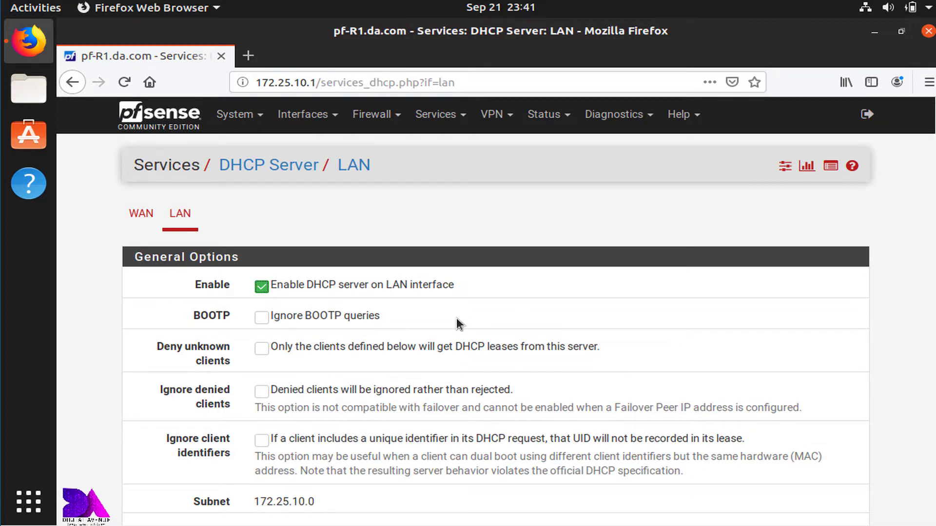
scroll(457, 319, down, 3)
click(356, 338)
key(ctrl+a)
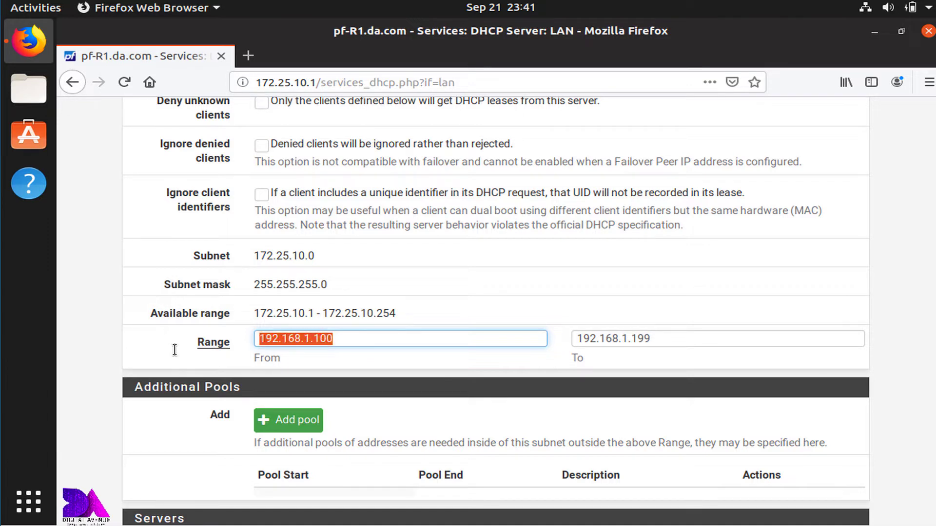
text(172)
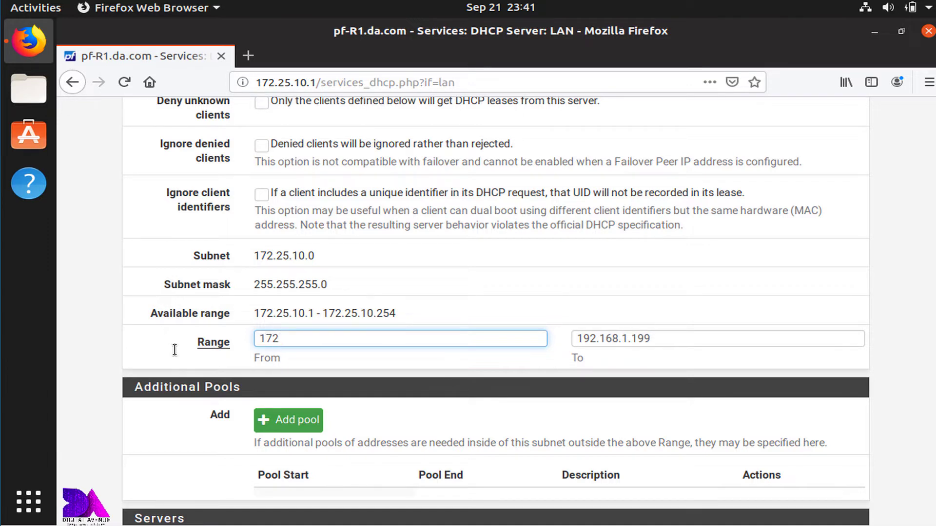
text(.)
text(25.10.100)
key(Tab)
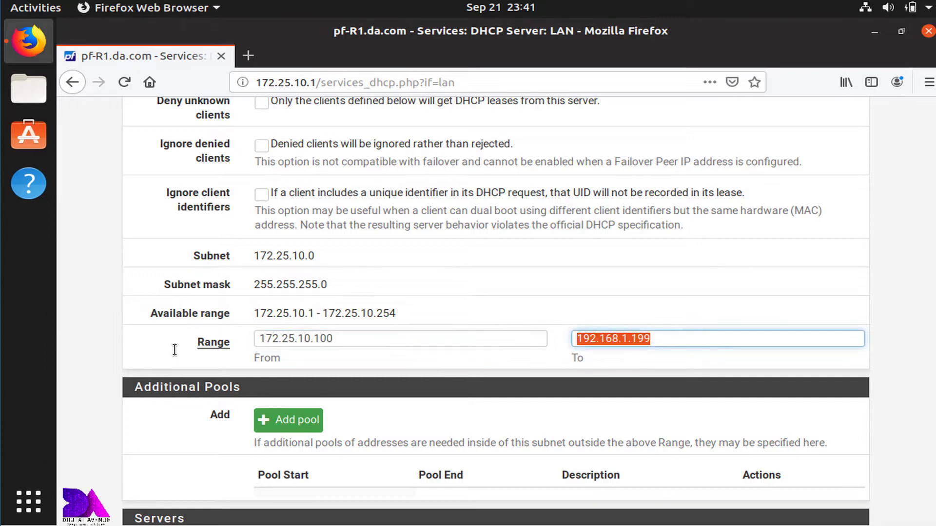
text(172.25.100)
key(BackSpace)
text(.)
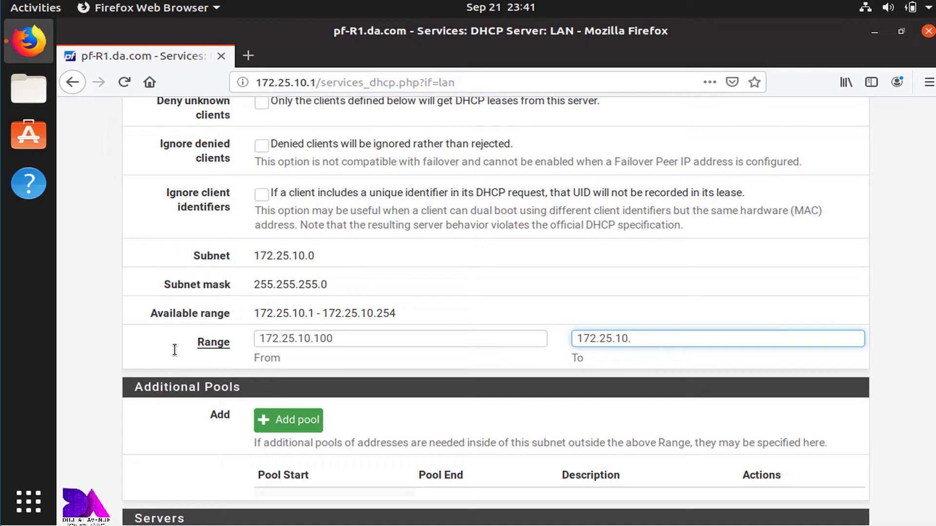
text(200)
scroll(294, 413, down, 5)
Fill in the LAN DHCP gateway 172.25.10.1 and domain name da.com
click(295, 413)
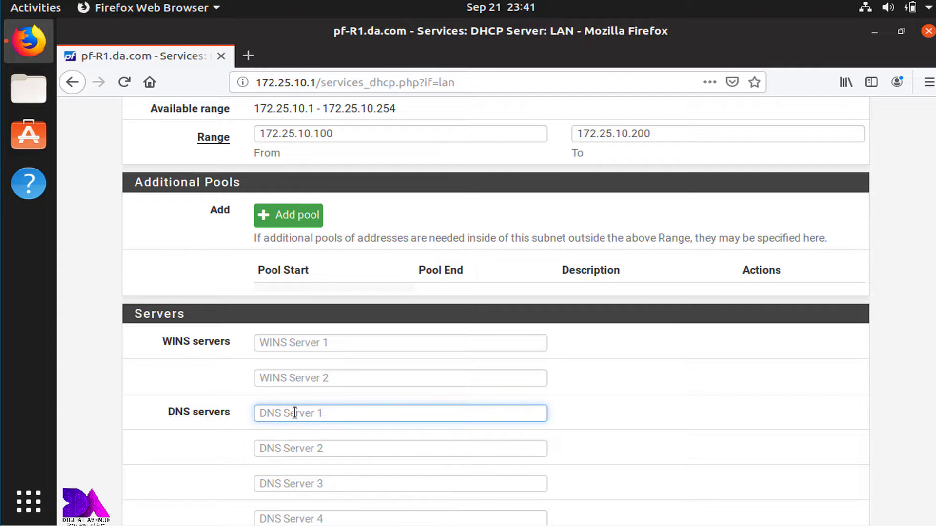
text(172.)
text(25.10.1)
scroll(294, 413, down, 2)
scroll(295, 413, down, 2)
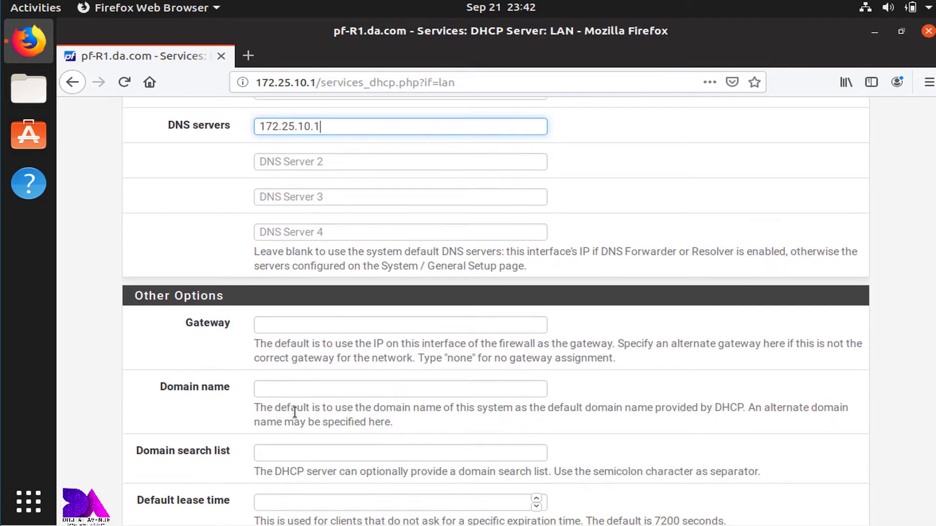
click(297, 322)
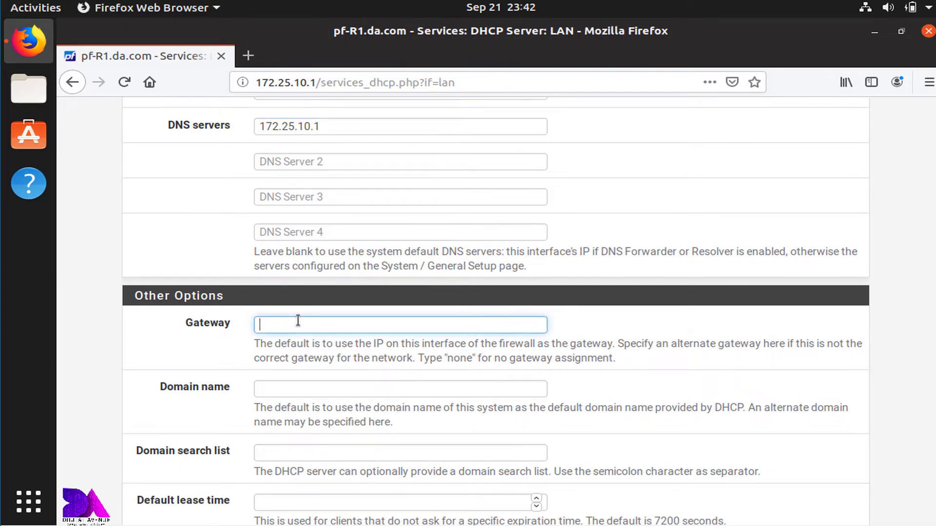
text(172.25.10.1)
scroll(297, 323, down, 2)
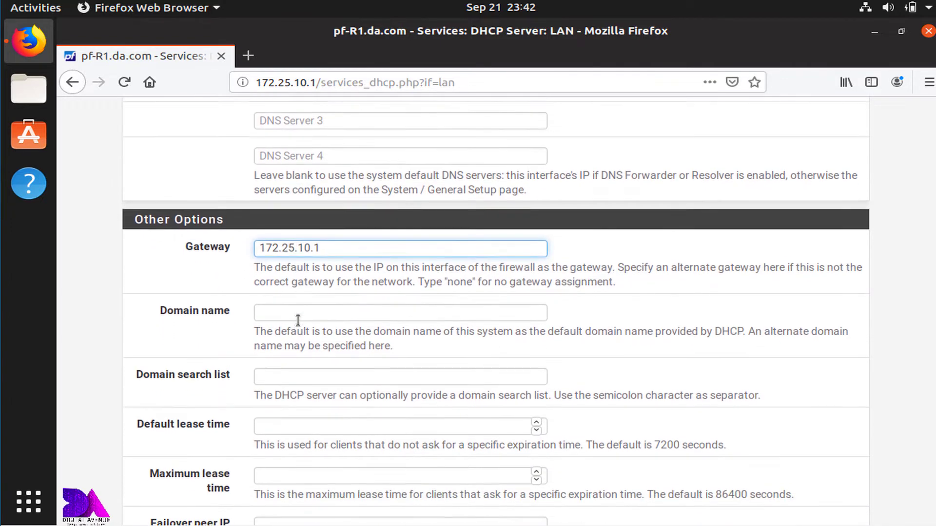
click(277, 308)
text(da)
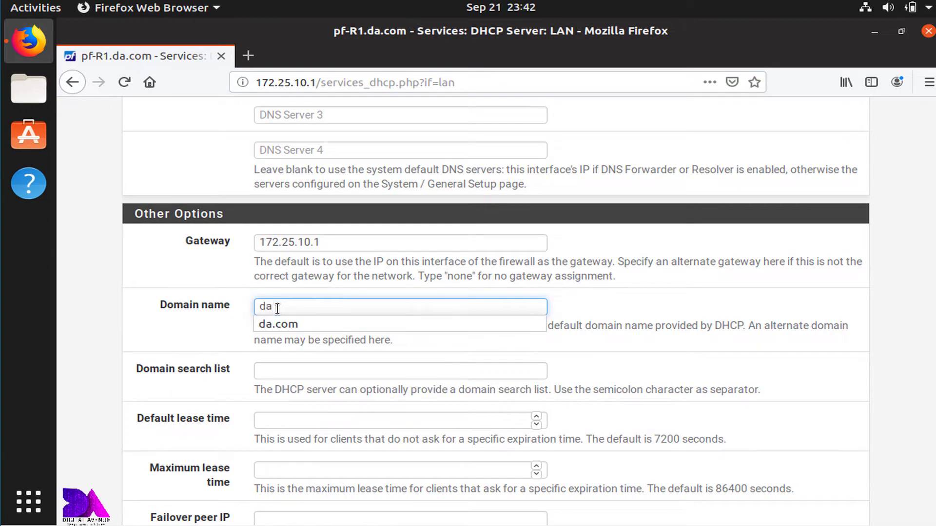
text(.com)
click(124, 323)
scroll(124, 323, down, 2)
scroll(123, 322, down, 1)
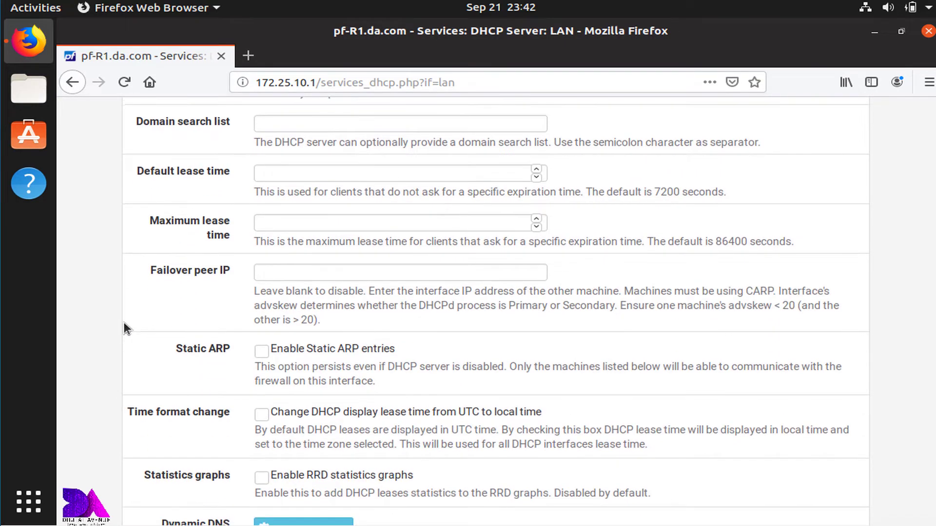
scroll(124, 323, down, 1)
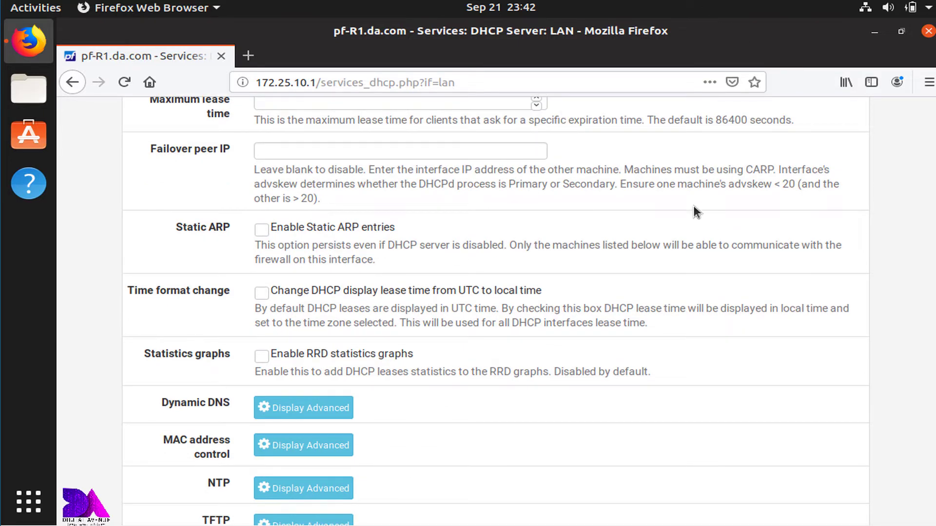
scroll(694, 207, up, 2)
scroll(694, 206, up, 2)
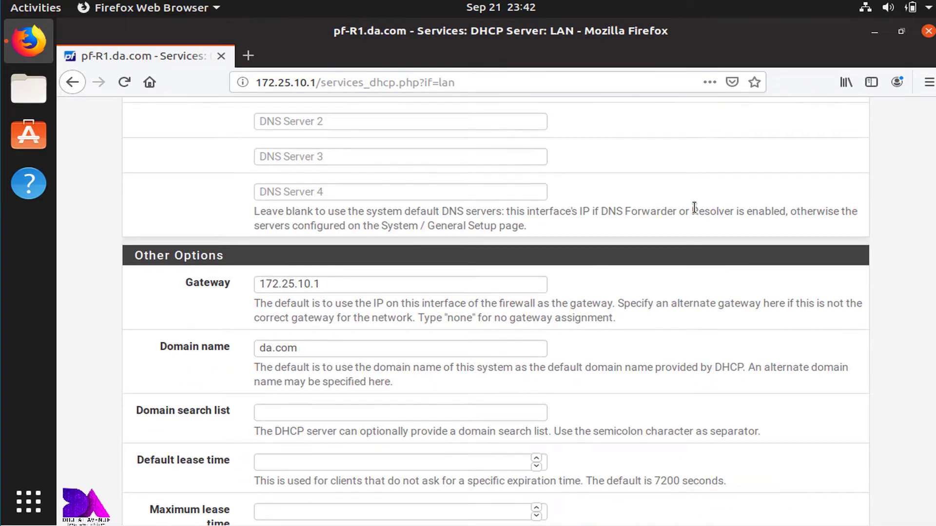
scroll(694, 211, up, 3)
scroll(694, 212, up, 2)
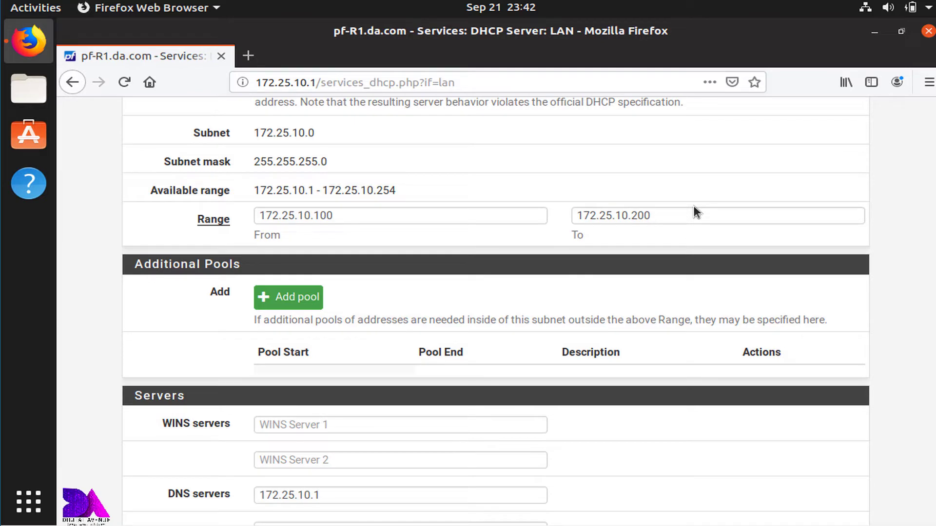
scroll(694, 209, down, 2)
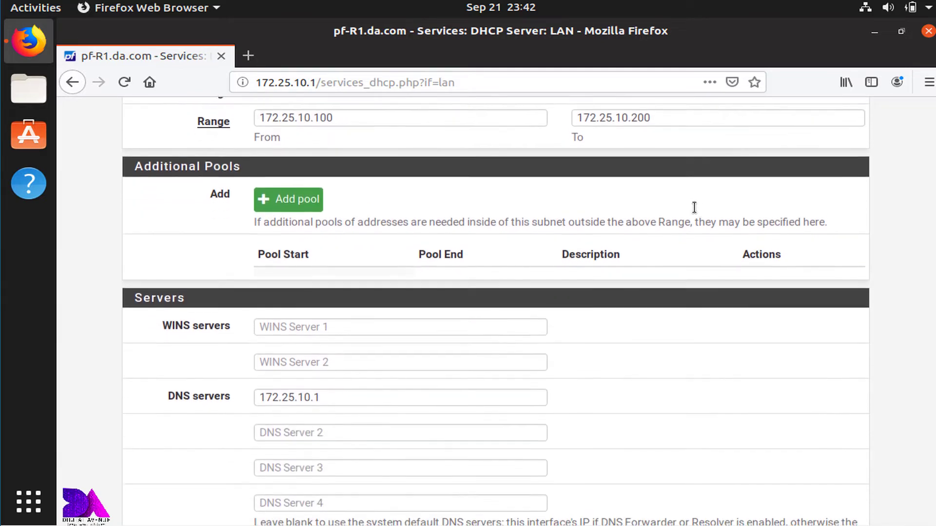
scroll(694, 206, down, 2)
scroll(695, 207, down, 3)
scroll(694, 207, down, 5)
Save the LAN DHCP settings, restart DHCP, and go to Services > DNS Resolver
click(271, 360)
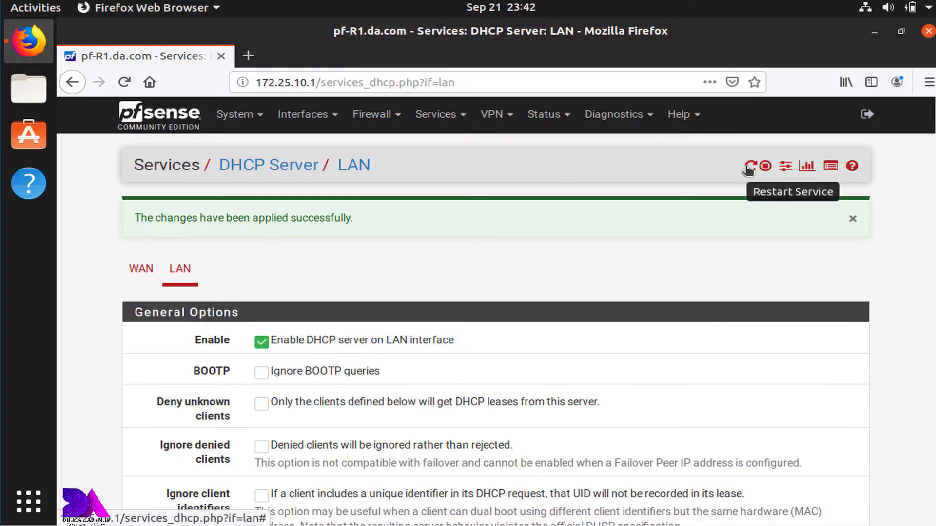
click(749, 167)
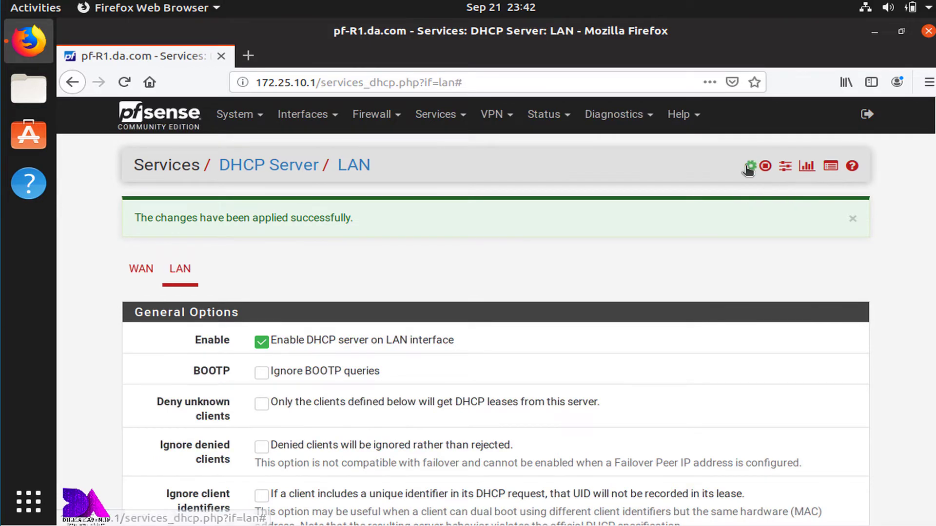
click(450, 125)
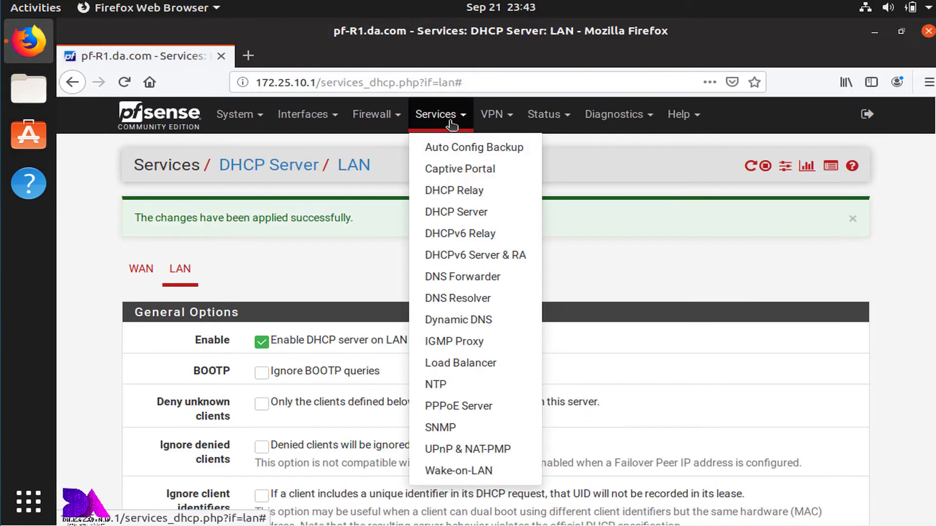
click(442, 299)
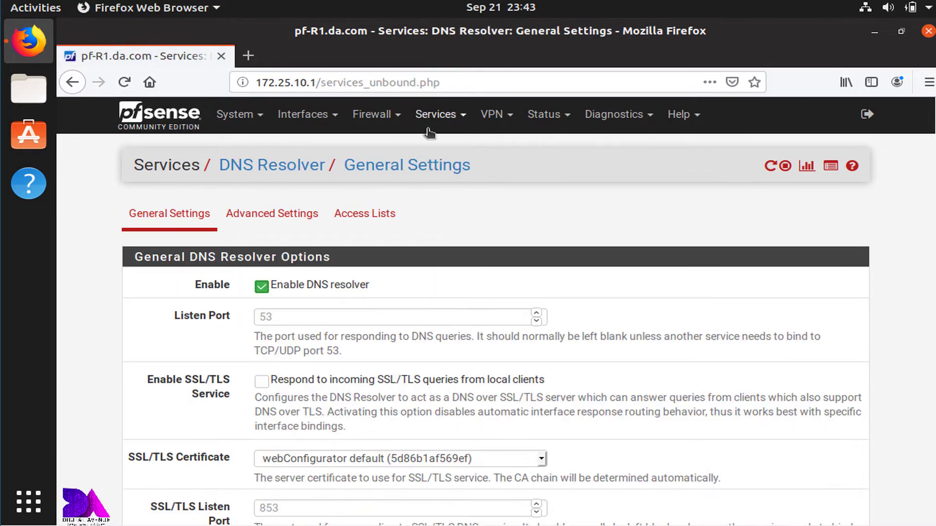
click(435, 117)
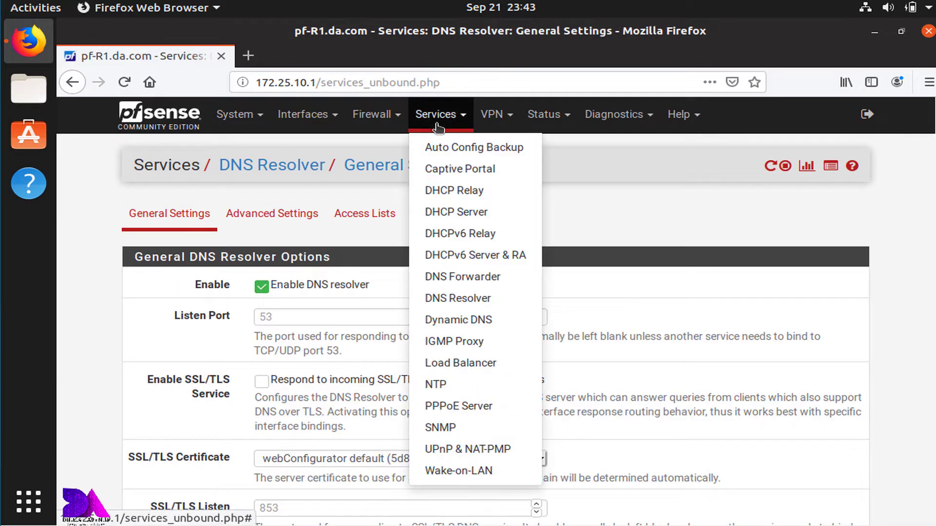
click(441, 301)
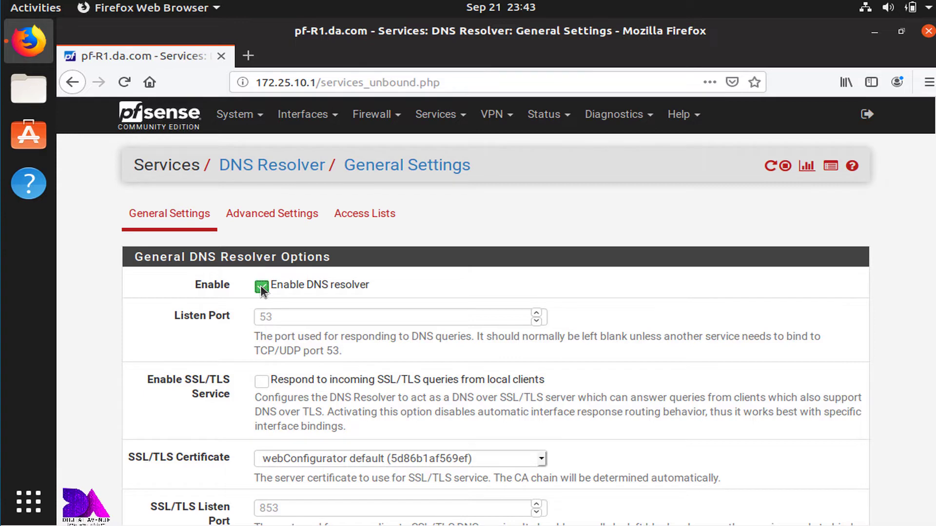
click(260, 286)
scroll(261, 285, down, 4)
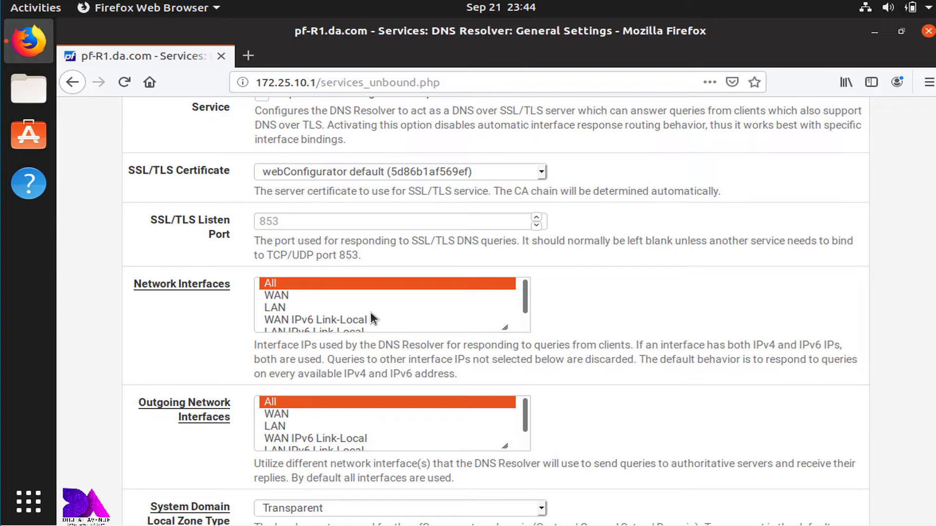
click(271, 288)
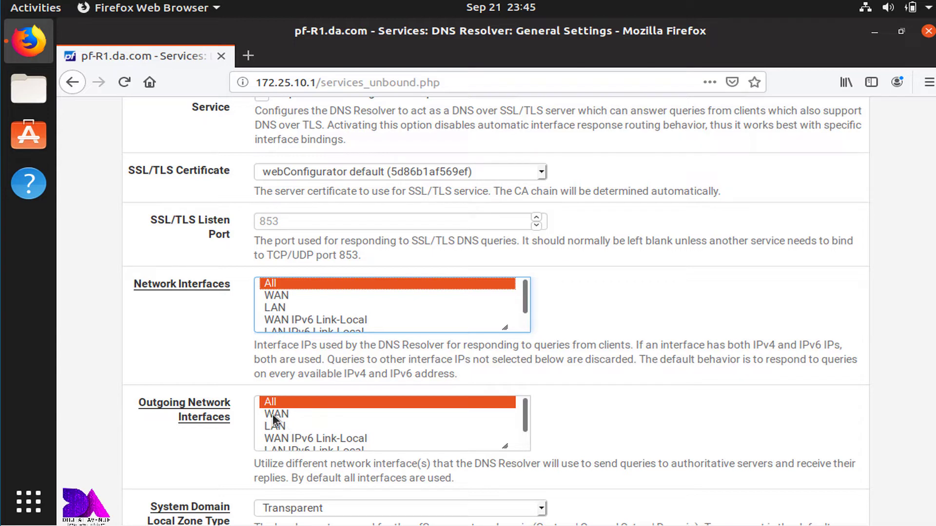
Choose WAN as the resolver's only outgoing network interface
click(273, 414)
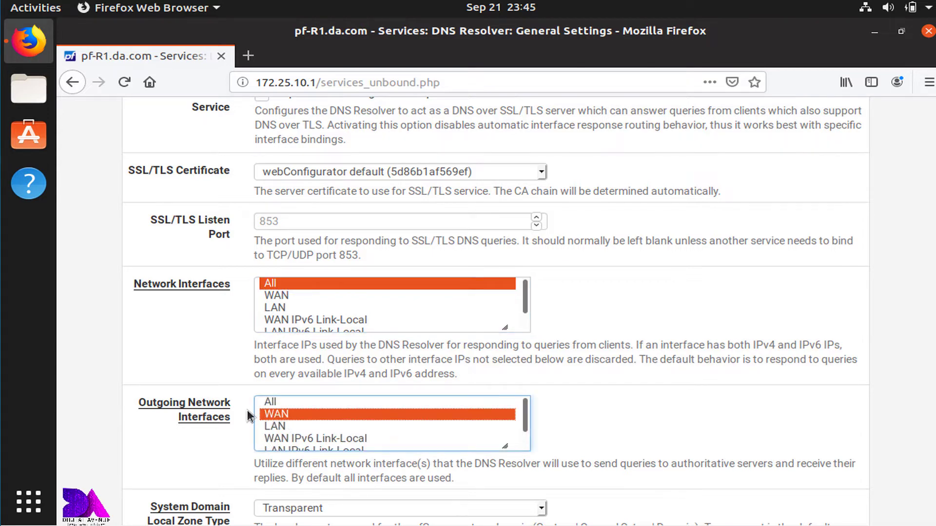
scroll(241, 409, down, 5)
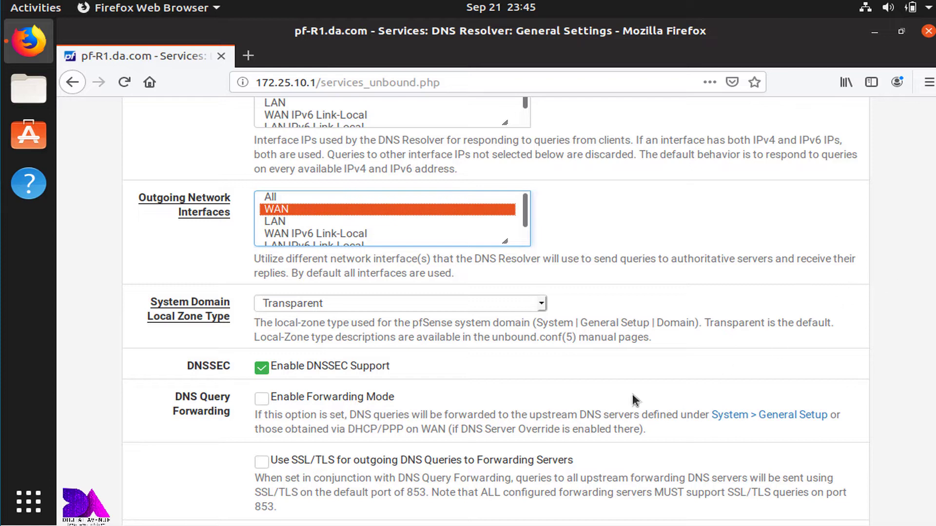
scroll(612, 406, down, 2)
scroll(613, 406, down, 2)
scroll(614, 410, down, 1)
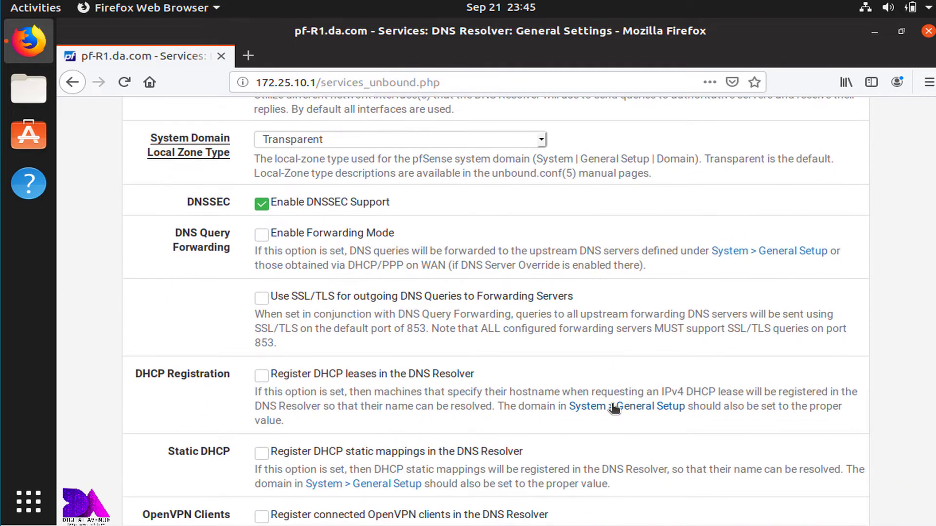
scroll(613, 409, down, 1)
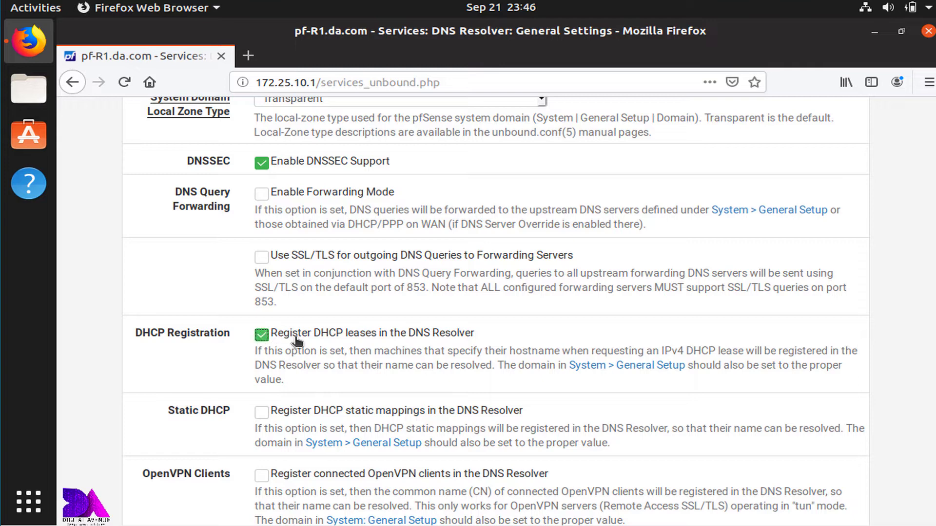
scroll(295, 342, down, 5)
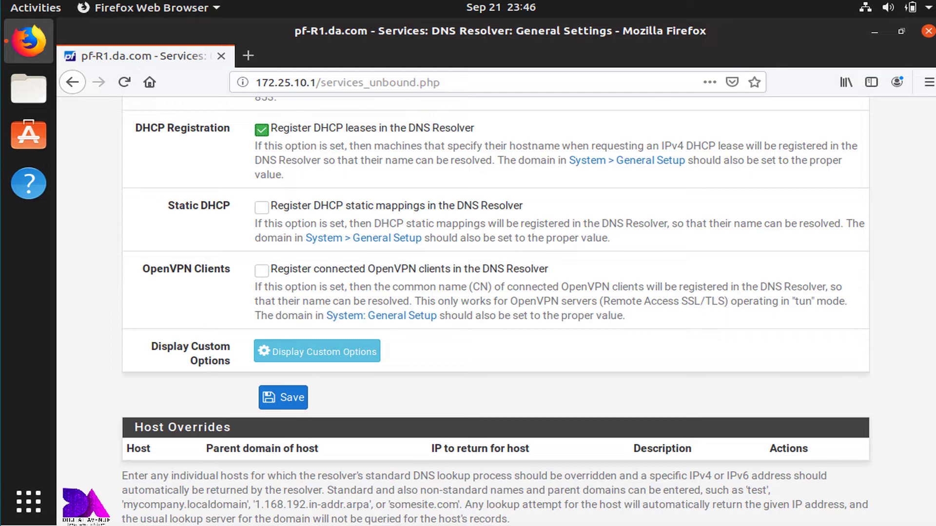
scroll(581, 295, down, 3)
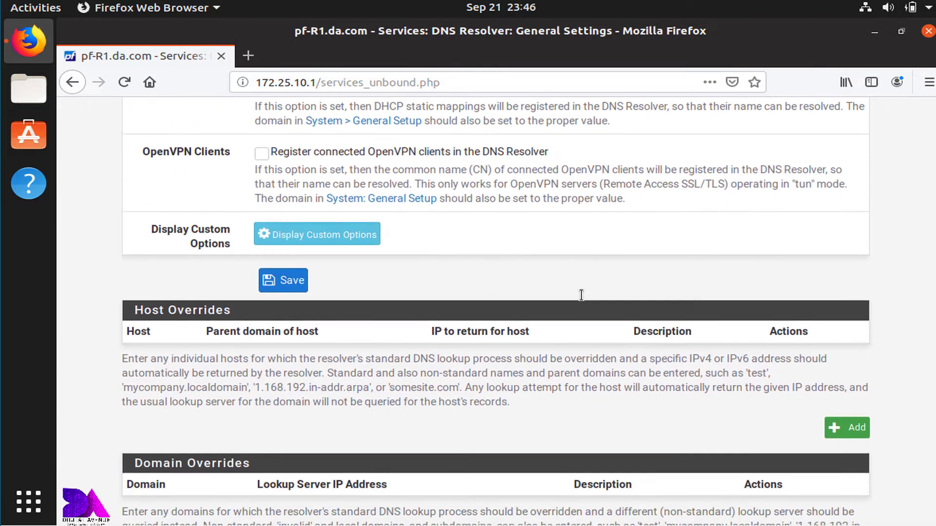
scroll(581, 296, down, 1)
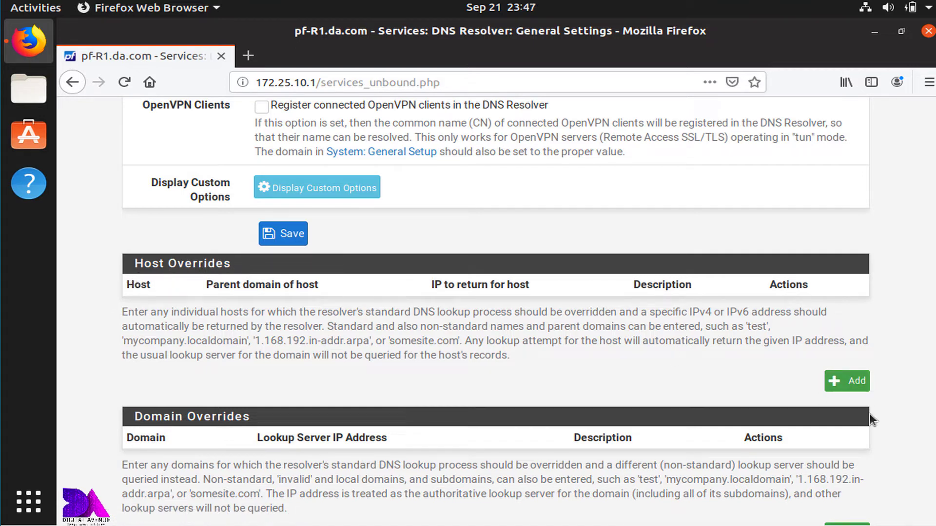
Start a new host override and copy hostname pf-R1.da.com from a Dashboard tab
click(853, 383)
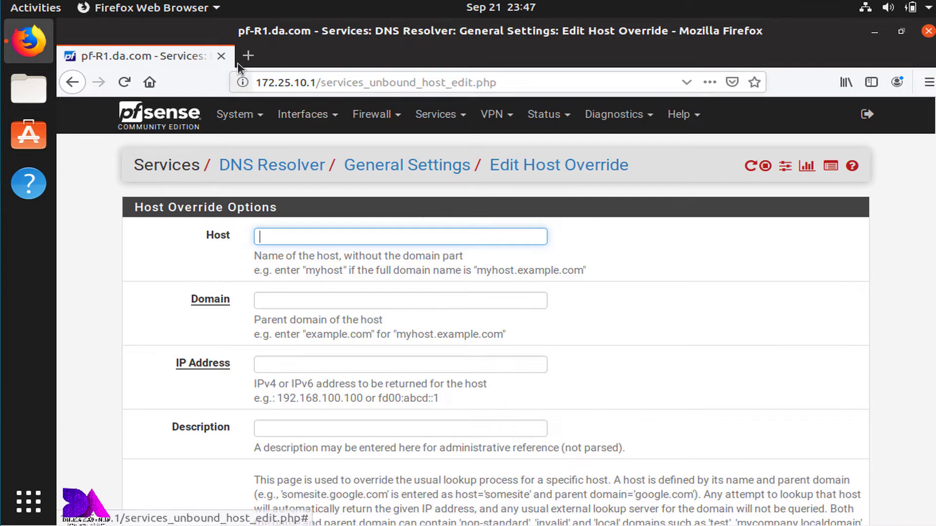
right_click(152, 124)
click(200, 133)
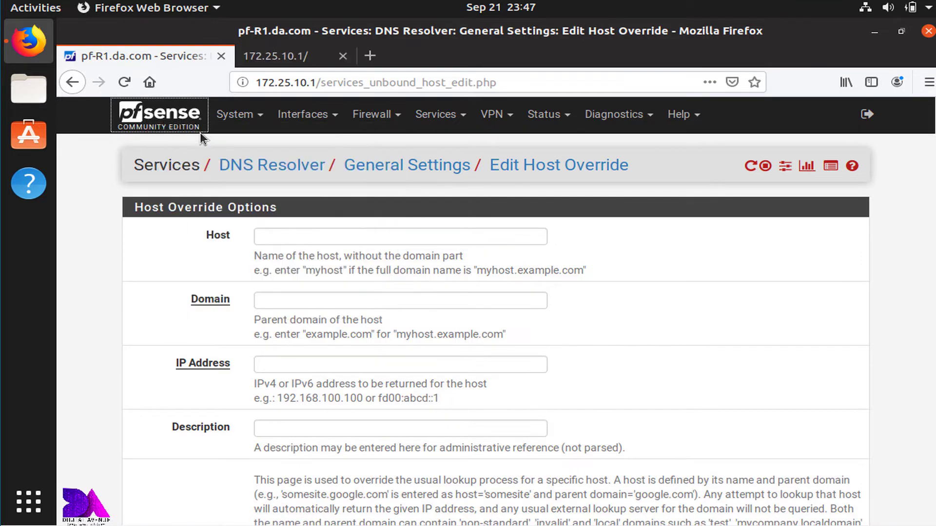
click(303, 58)
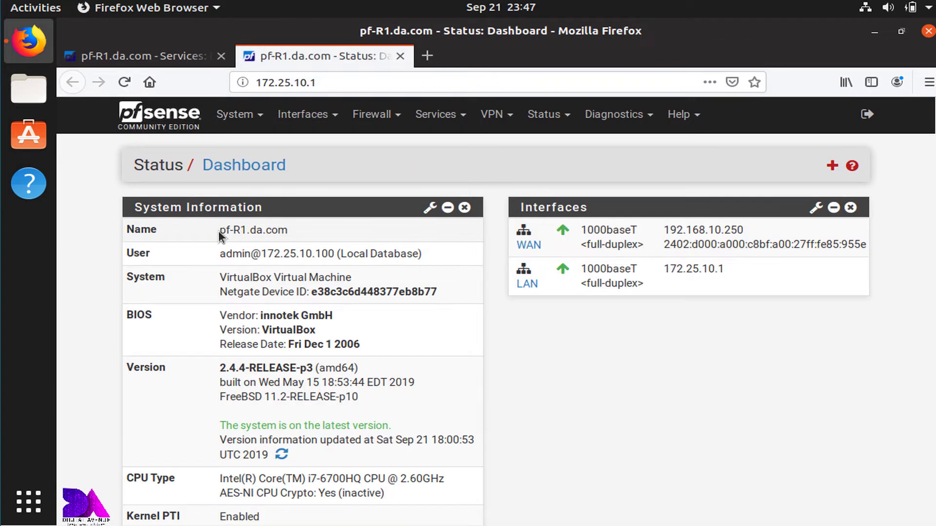
drag(219, 234, 291, 233)
key(ctrl+c)
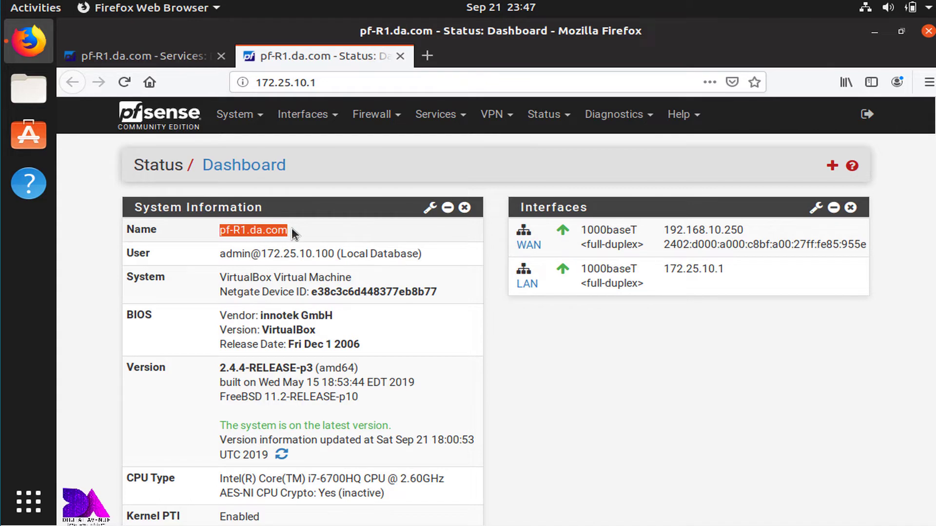
click(126, 59)
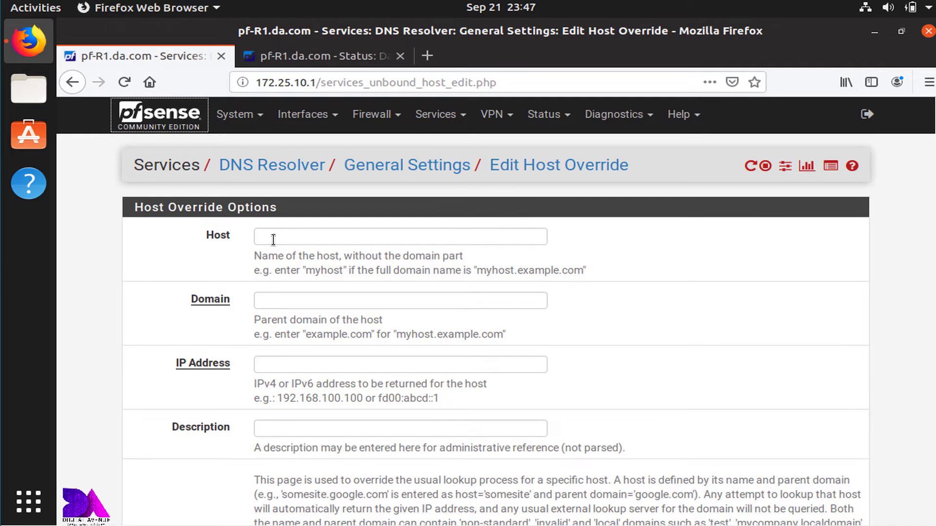
Fill the override with host pf-R1, domain da.com, IP 172.25.10.1 and description pf-R1.da.com
click(273, 239)
key(ctrl+v)
key(BackSpace)
key(BackSpace)
key(BackSpace)
key(BackSpace)
key(BackSpace)
key(BackSpace)
key(BackSpace)
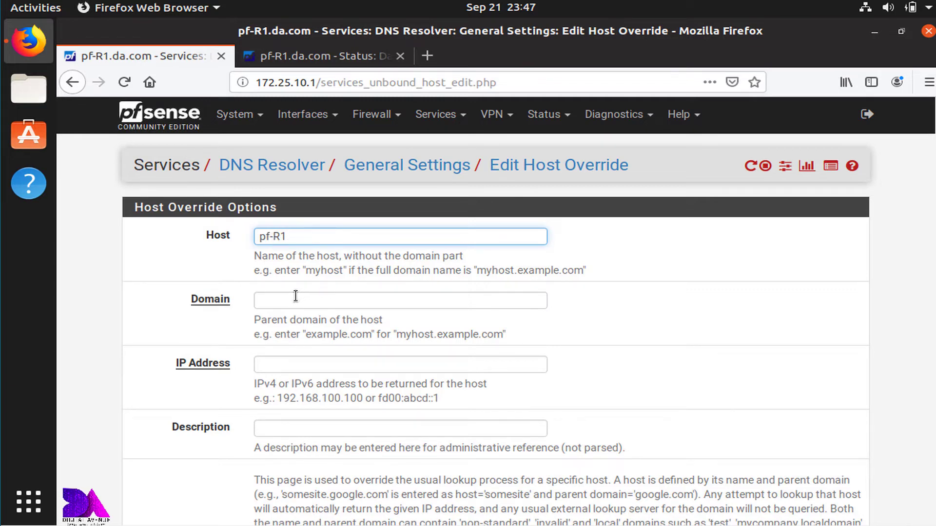
click(296, 298)
text(da.com)
click(268, 363)
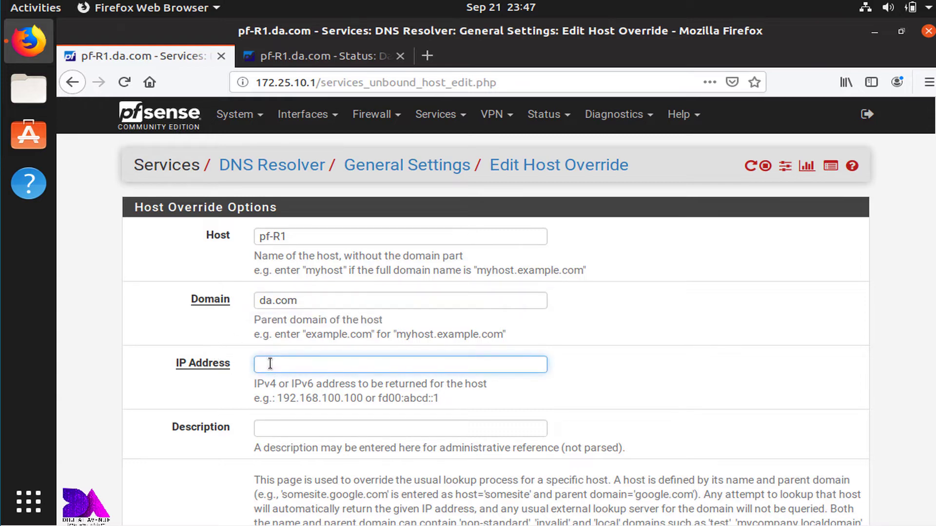
text(172)
text(.25.10.1)
click(256, 429)
text(pf-R1.da.com)
scroll(273, 432, down, 5)
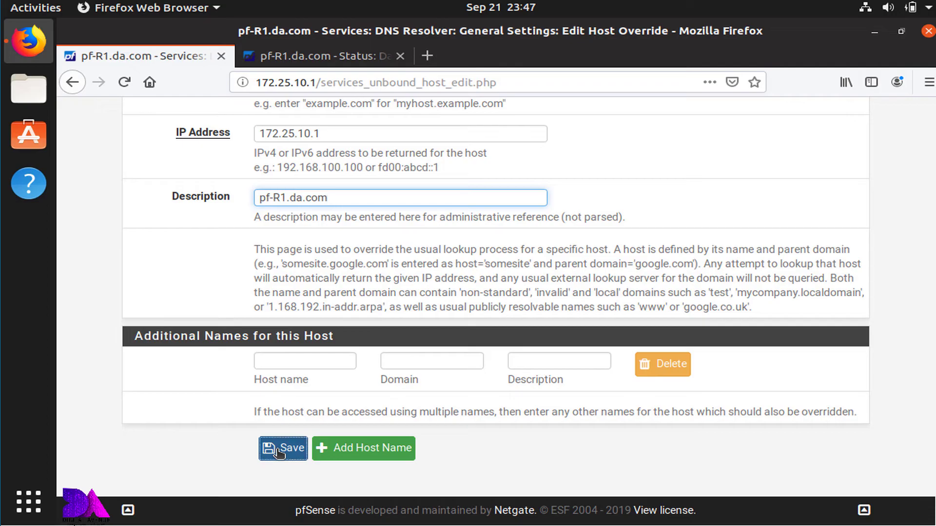
click(274, 447)
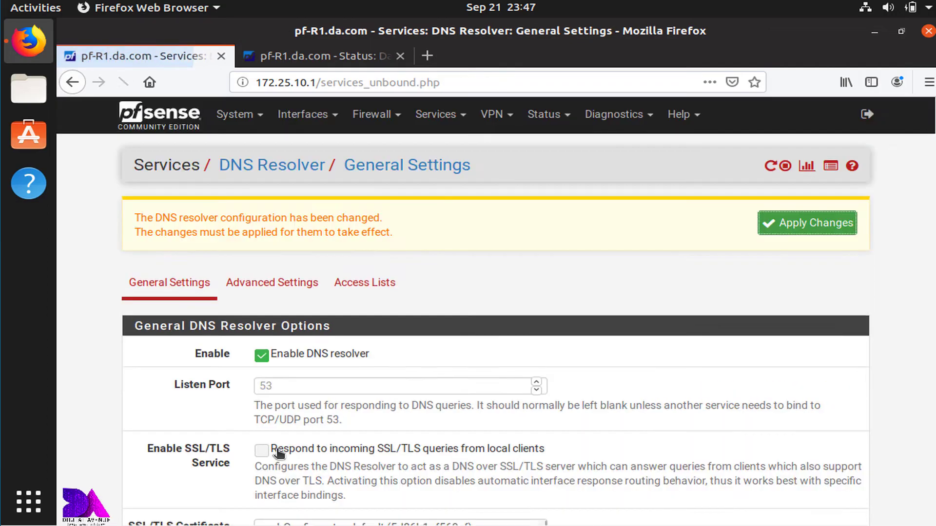
scroll(480, 324, down, 4)
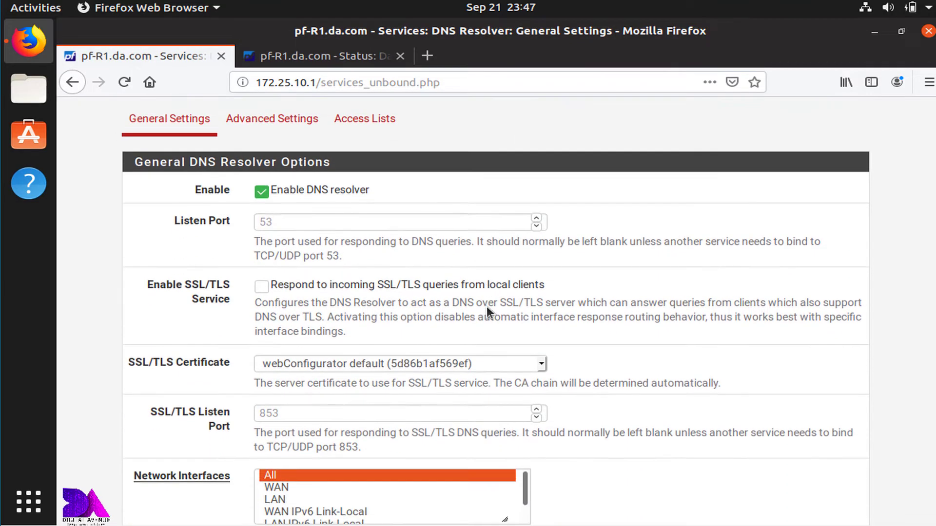
scroll(487, 307, down, 4)
scroll(487, 306, down, 2)
scroll(486, 306, down, 5)
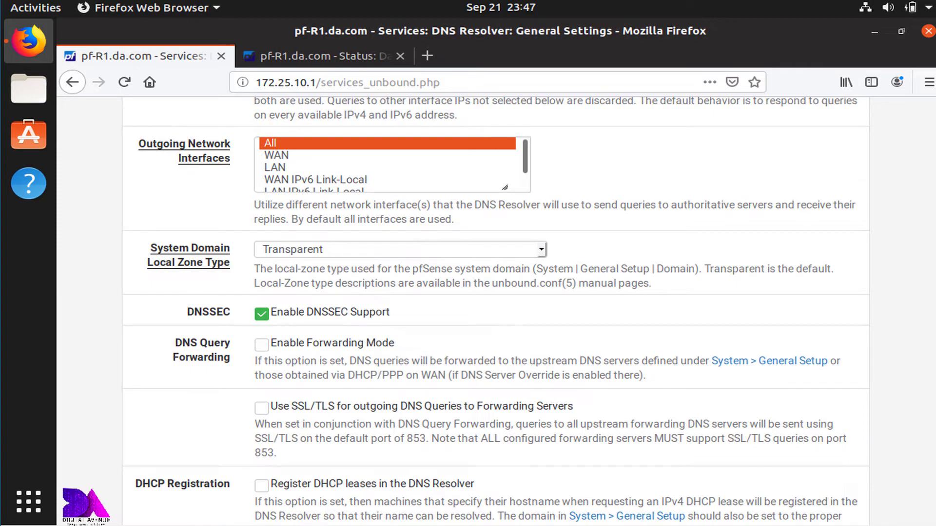
scroll(579, 377, down, 4)
scroll(579, 377, down, 3)
scroll(578, 377, down, 3)
scroll(578, 373, down, 2)
scroll(578, 373, down, 2)
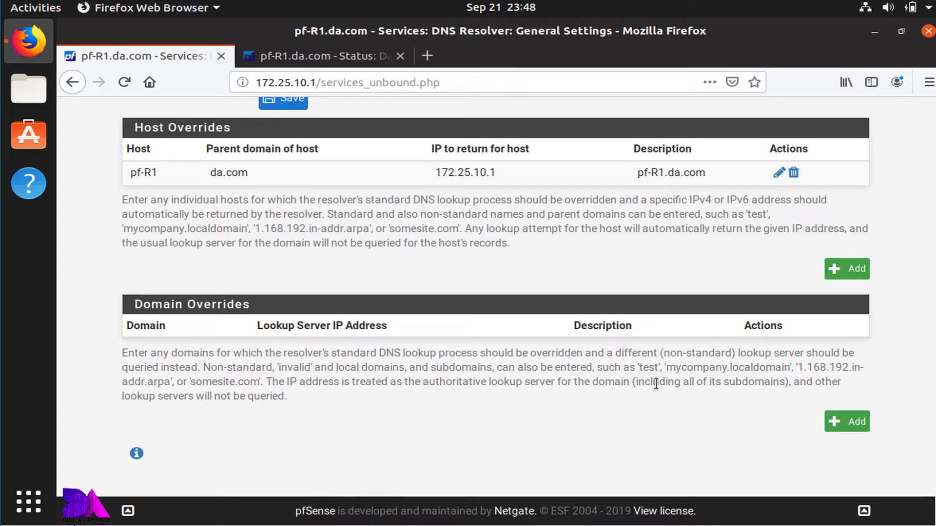
Create a domain override: youtube.com, IP 127.0.0.1, description 'Block Youtube'
click(837, 425)
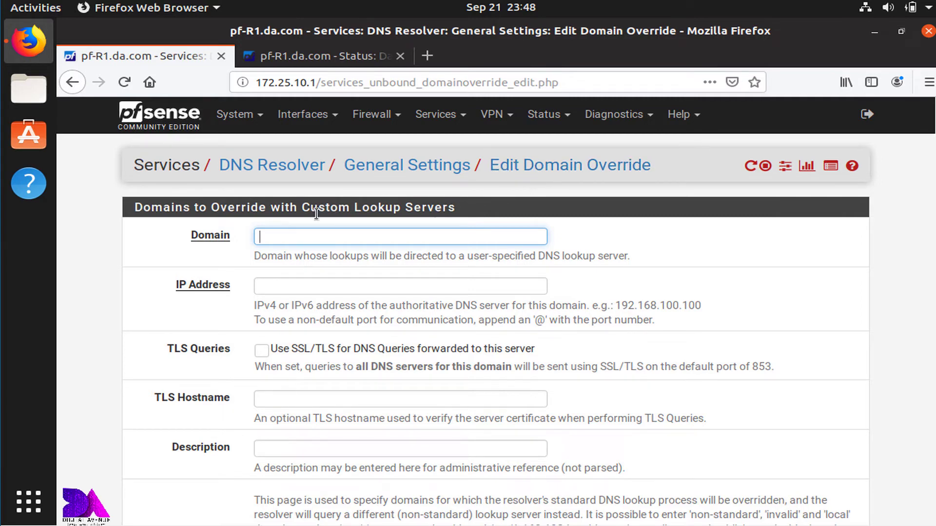
click(287, 239)
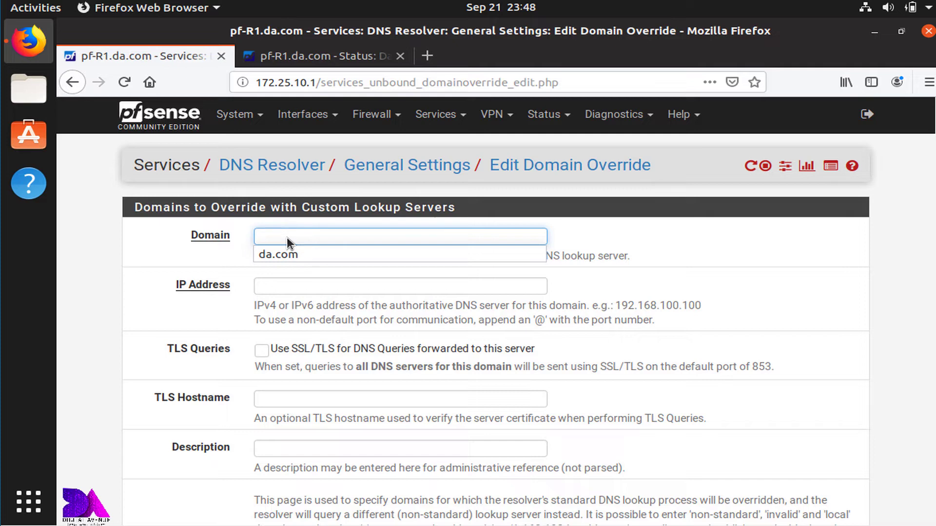
text(youtub)
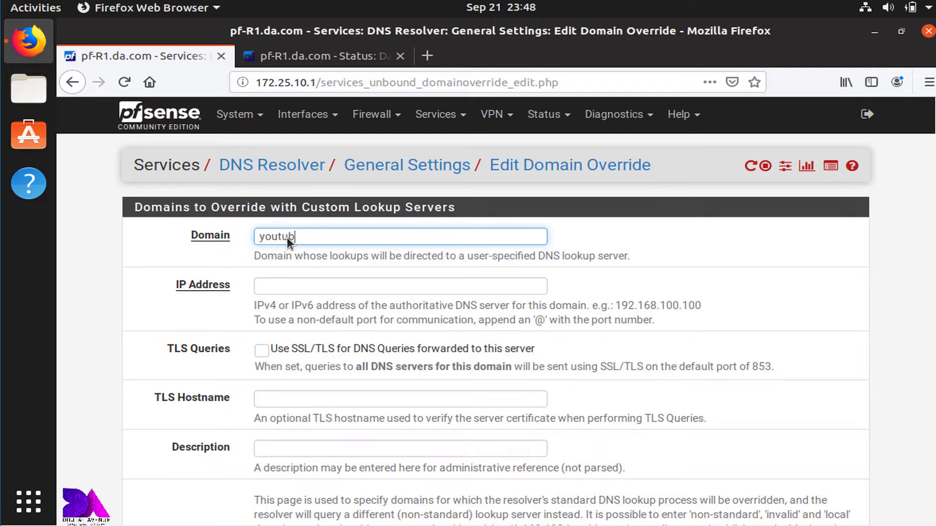
text(e.com)
key(Tab)
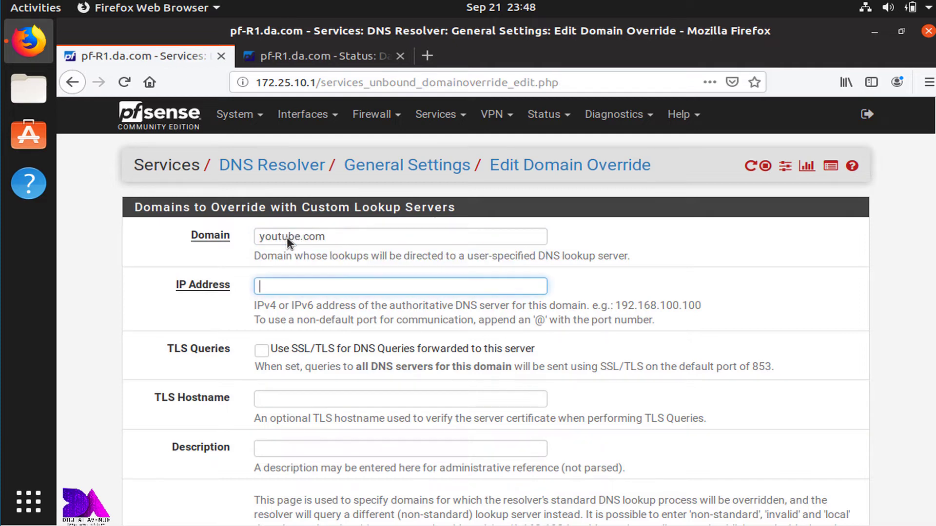
text(127.0.0.1)
scroll(255, 395, down, 2)
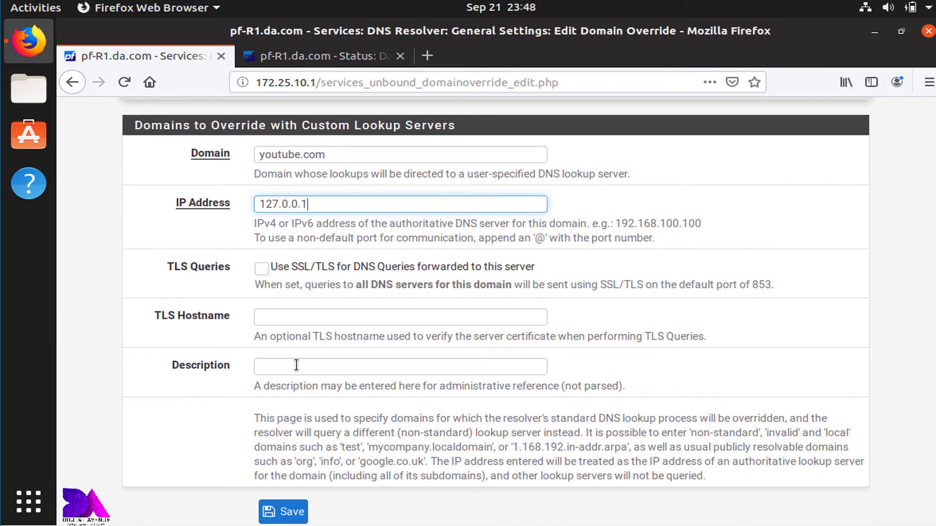
click(296, 365)
text(Block Youtbe)
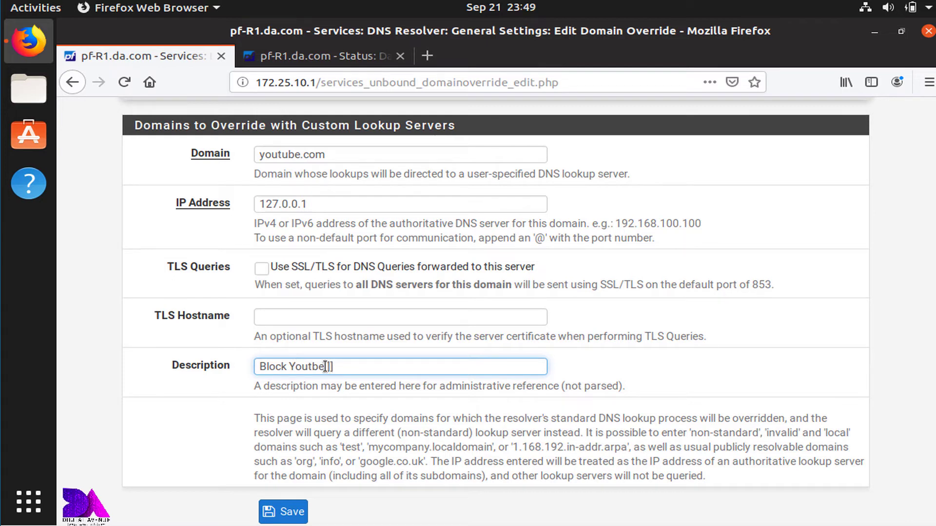
key(BackSpace)
key(BackSpace)
key(BackSpace)
text(tube)
Save the youtube.com override and add another domain override
click(283, 511)
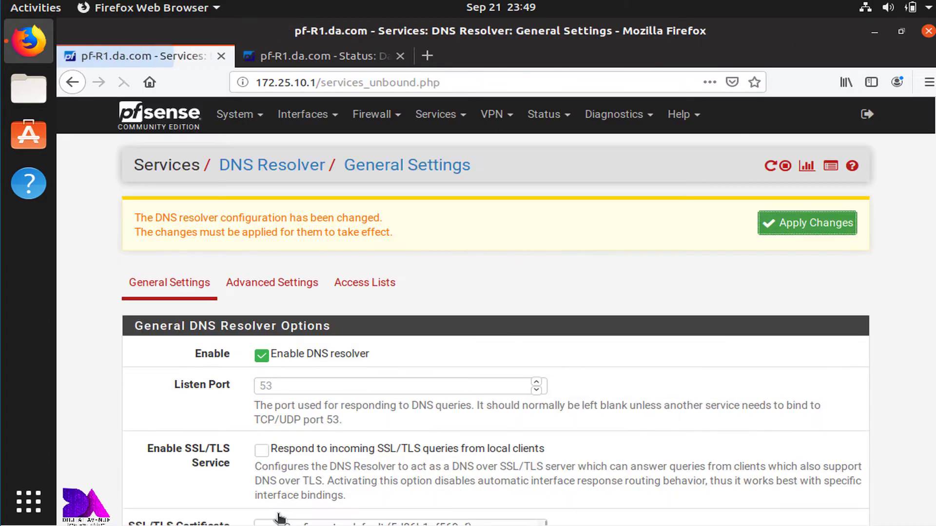
scroll(464, 391, down, 1)
scroll(464, 391, down, 5)
scroll(466, 391, down, 5)
scroll(465, 391, down, 3)
scroll(466, 392, down, 2)
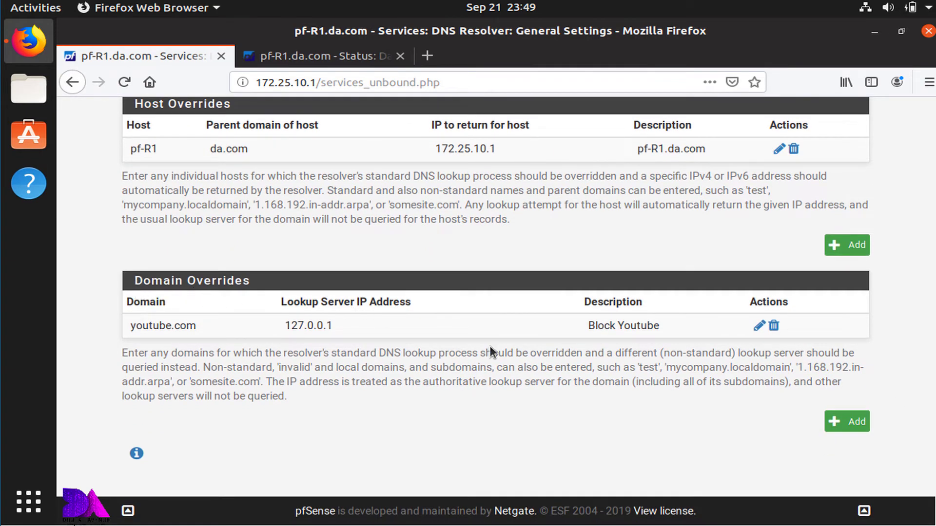
click(836, 424)
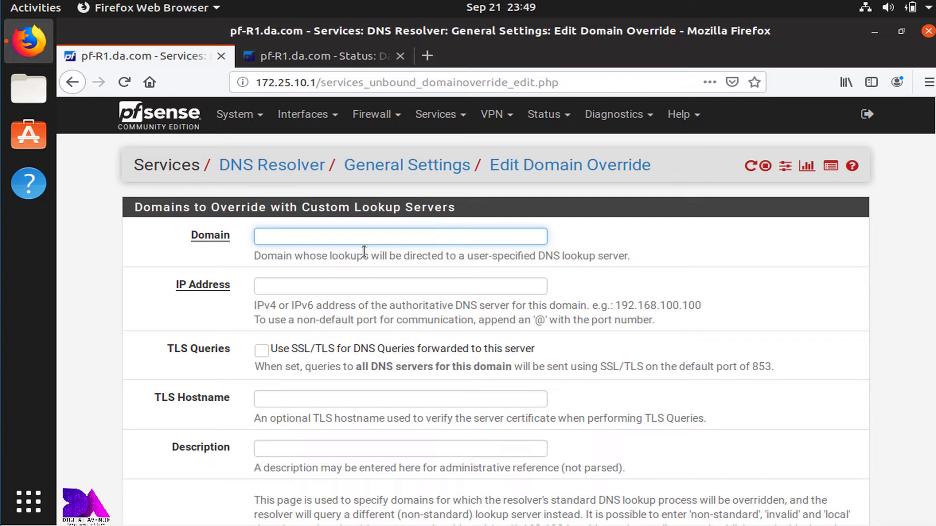
text(facebook.com)
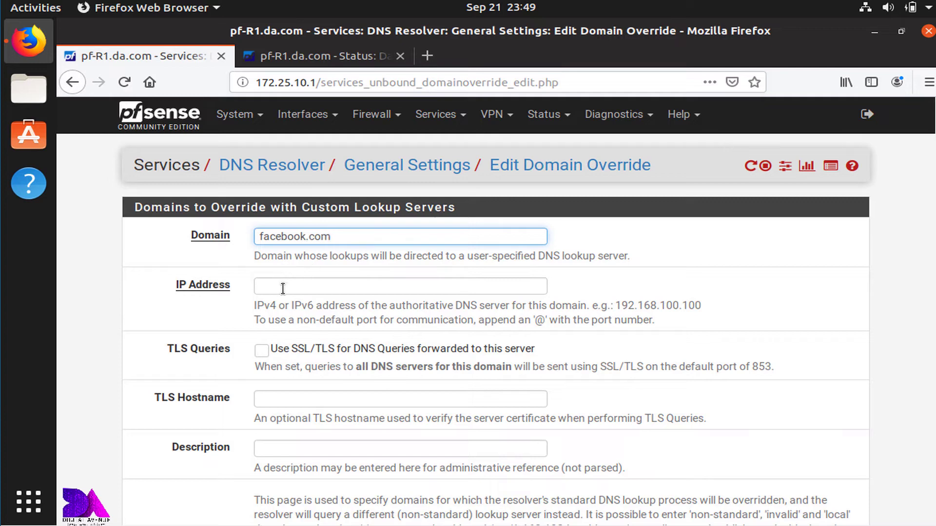
Give the facebook.com override IP 127.0.0.1 and description 'Block_FB', then save it
click(282, 289)
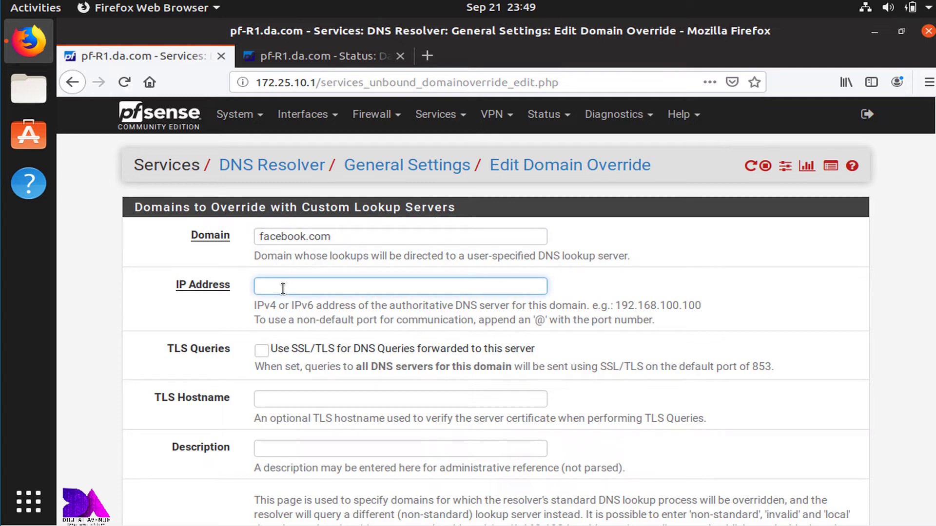
text(12)
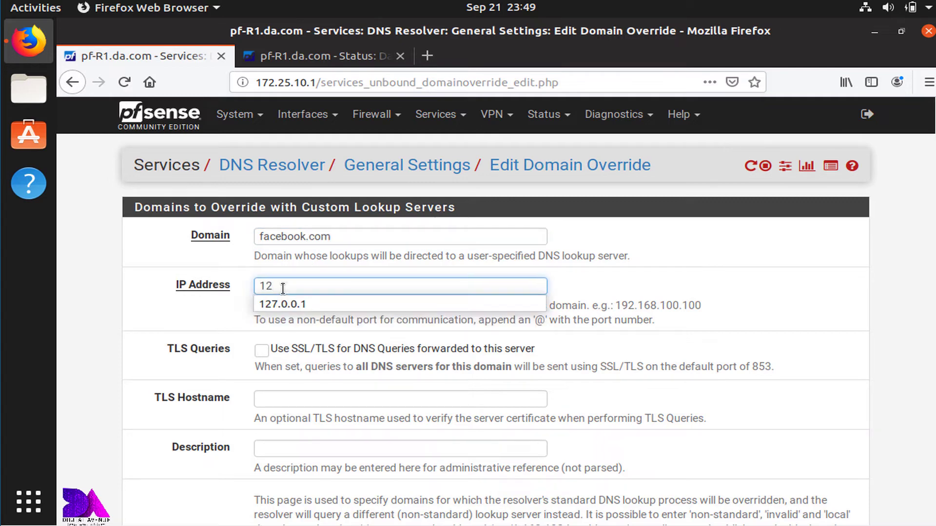
text(7)
key(Down)
key(Return)
click(292, 446)
text(Block)
key(Escape)
text(FB)
scroll(232, 468, down, 5)
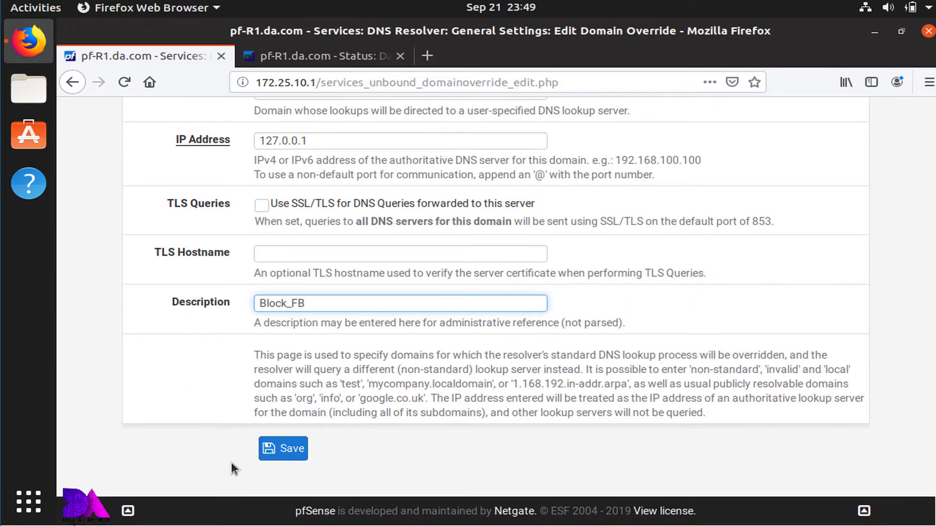
click(285, 449)
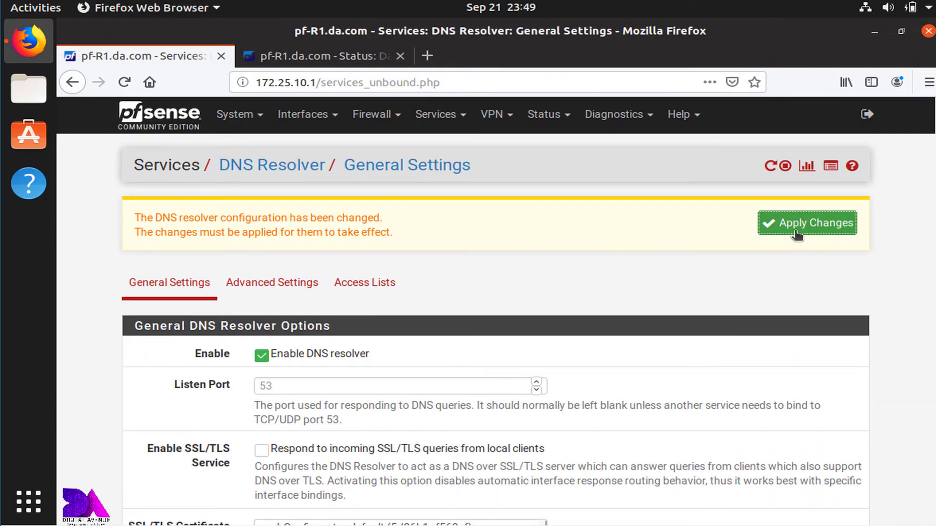
Apply the pending DNS Resolver override changes and restart the DNS Resolver service
click(798, 234)
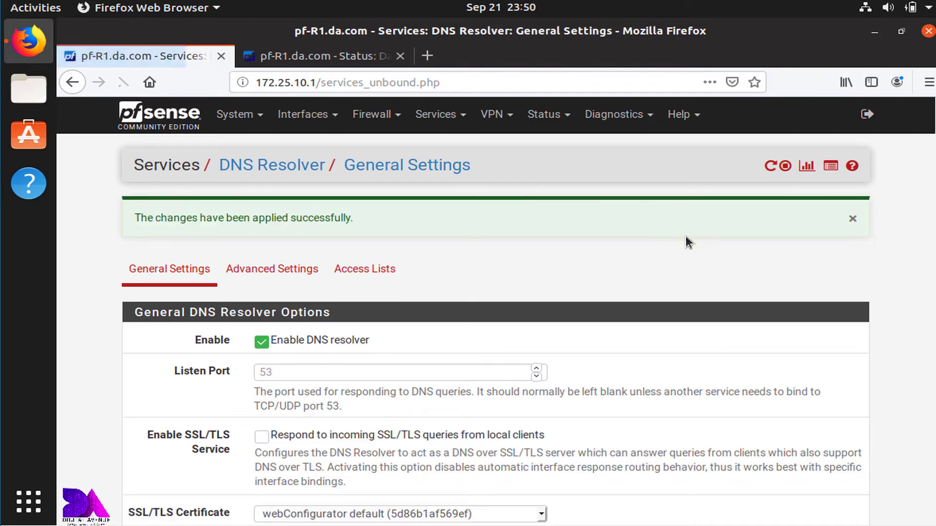
click(769, 167)
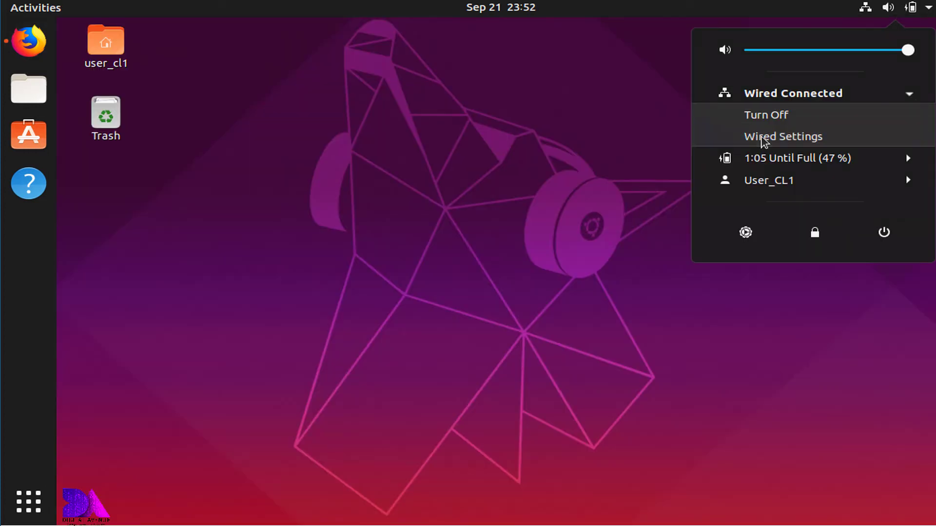
click(762, 142)
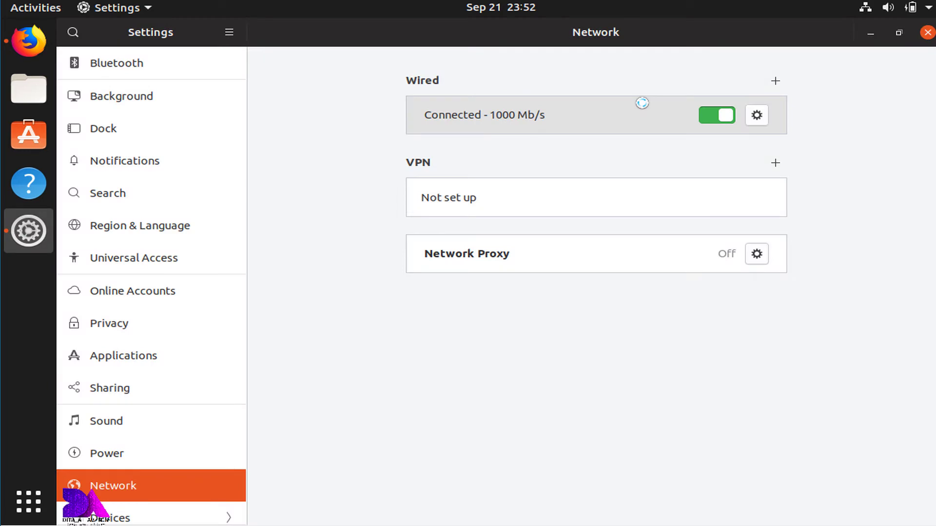
Confirm the client's wired details show 172.25.10.100 with route and DNS 172.25.10.1, then close Settings
click(758, 118)
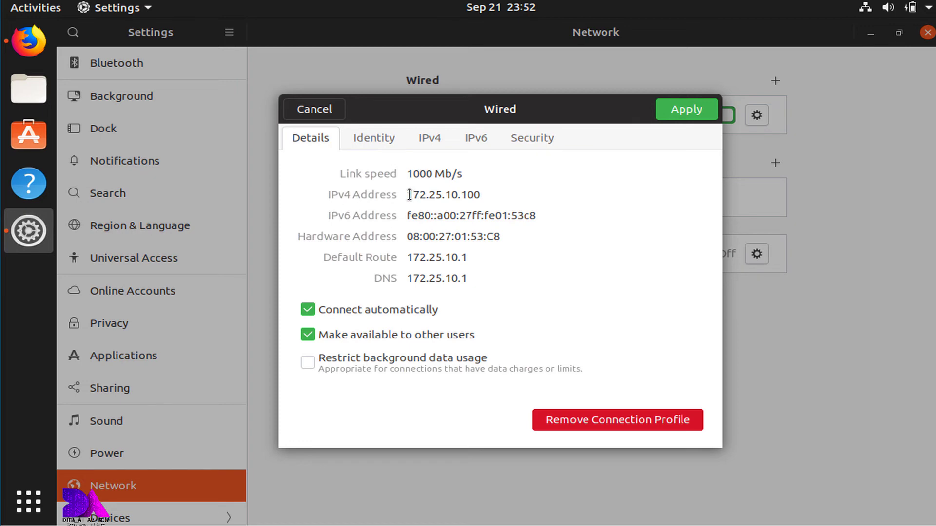
drag(410, 194, 483, 191)
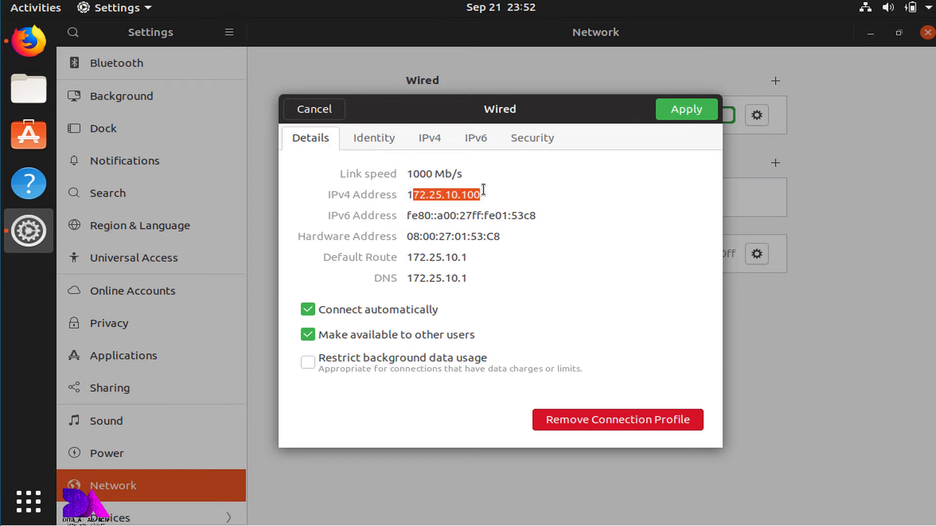
click(451, 195)
drag(413, 257, 481, 257)
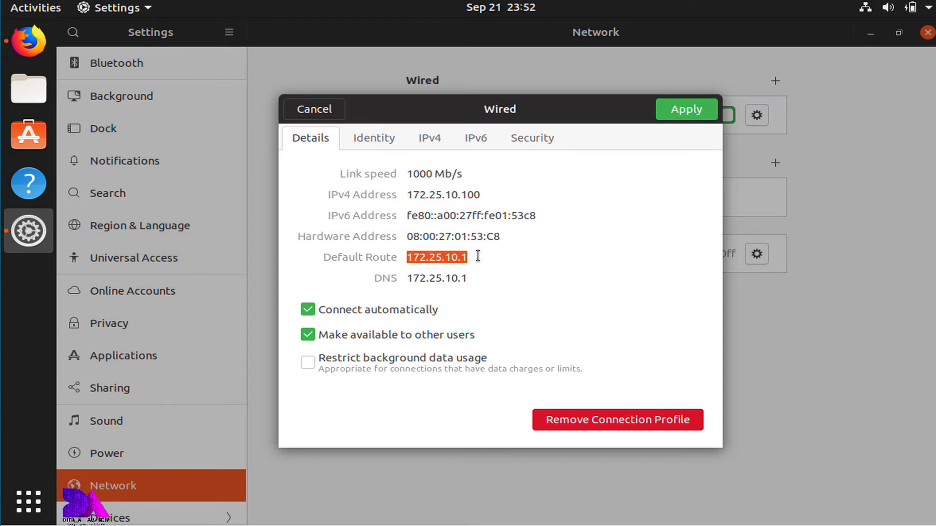
click(314, 109)
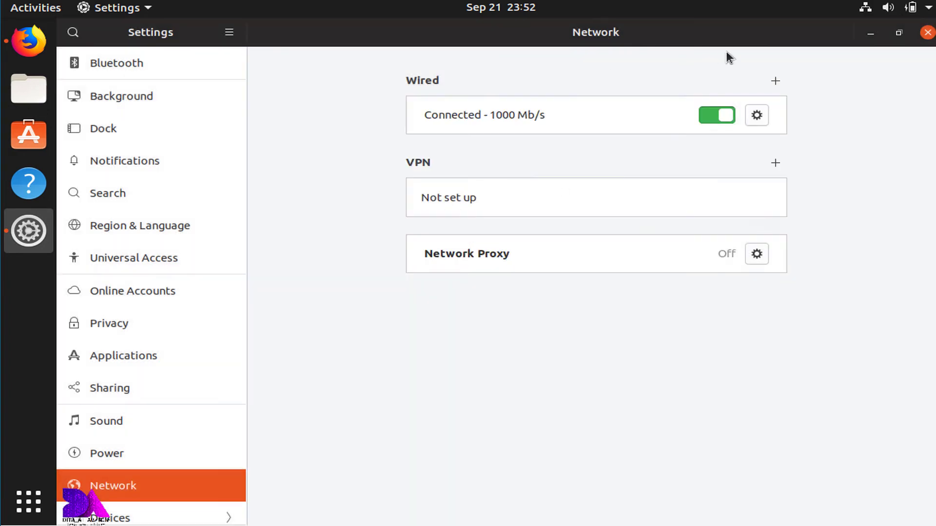
click(927, 33)
From a desktop terminal, run nslookup pf-r1.da.com and check the answer is 172.25.10.1
right_click(605, 125)
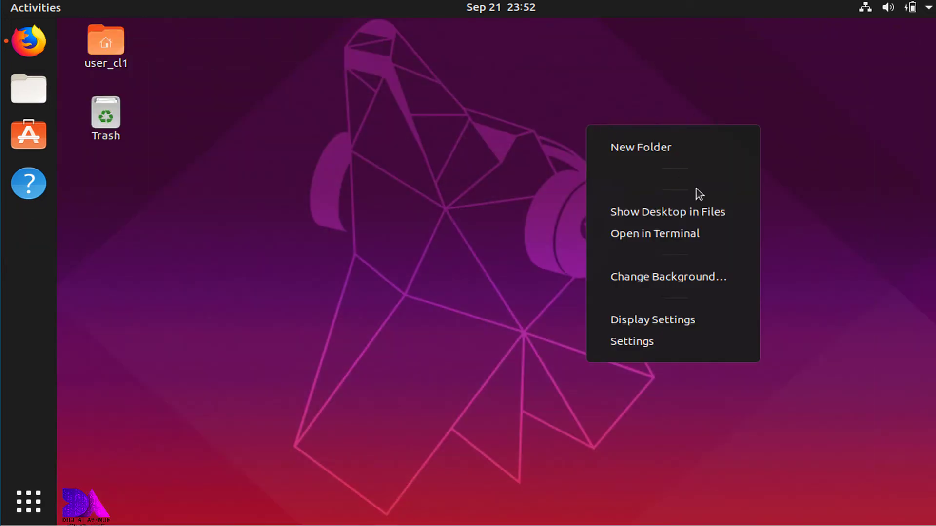
click(653, 235)
text(nslookup )
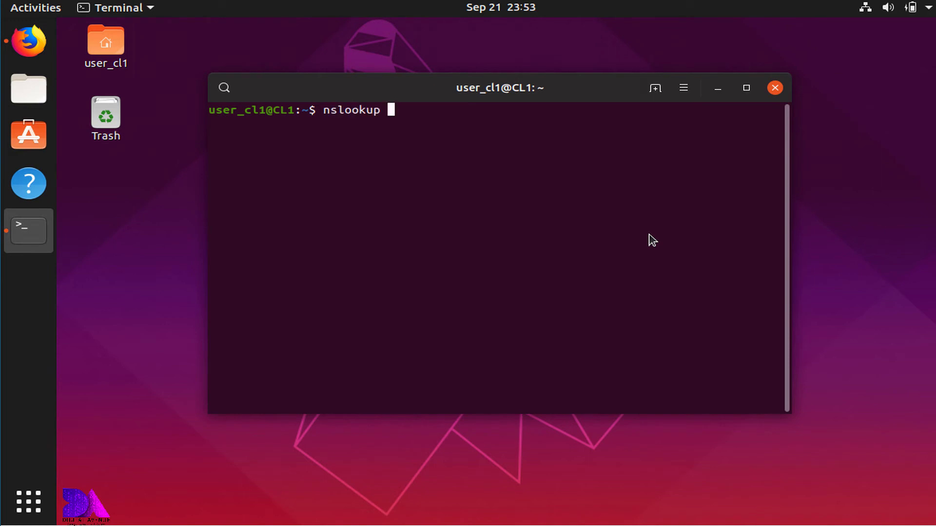
text(pf-r)
text(1.da.com)
key(Return)
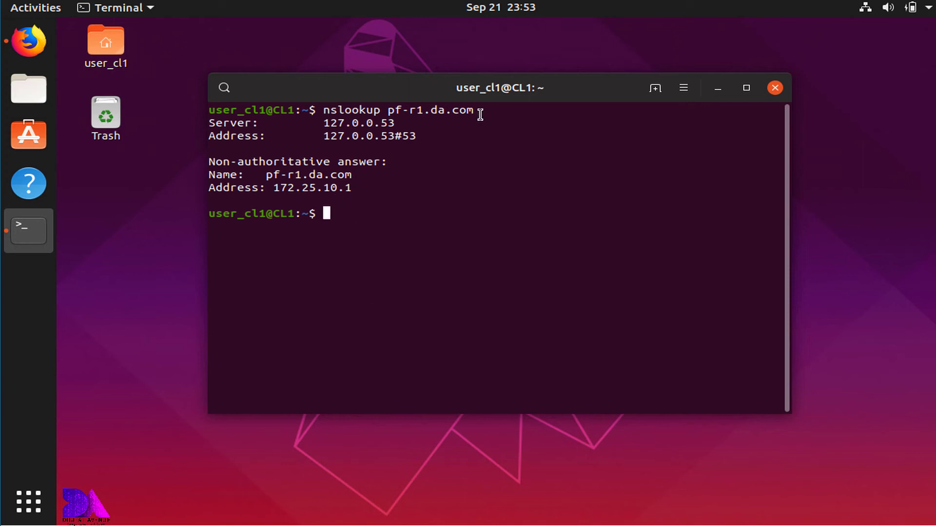
drag(480, 112, 389, 111)
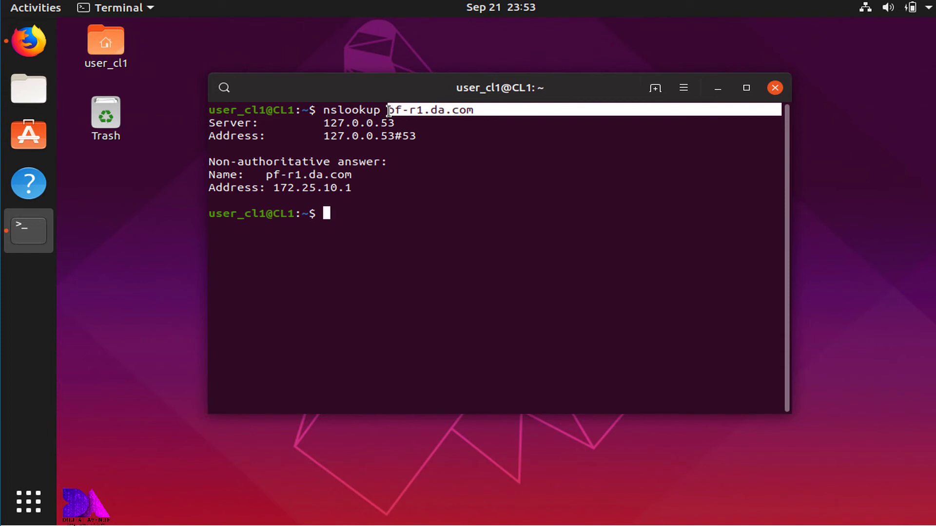
drag(356, 188, 203, 176)
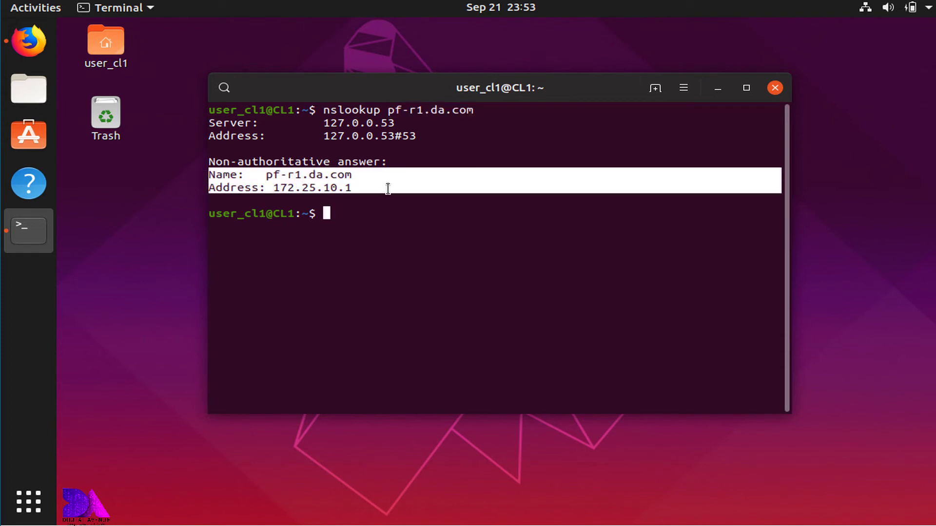
click(406, 196)
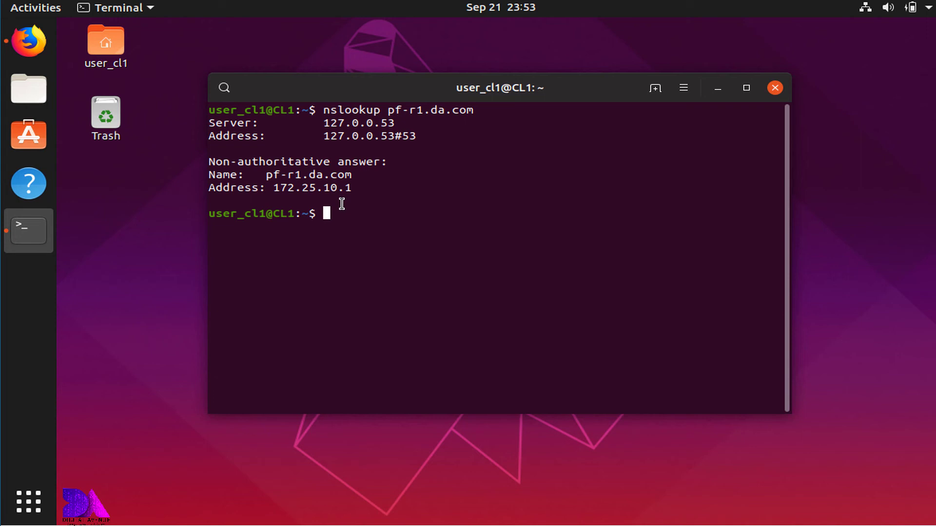
key(ctrl+l)
text(nslookup facebook.com)
key(Return)
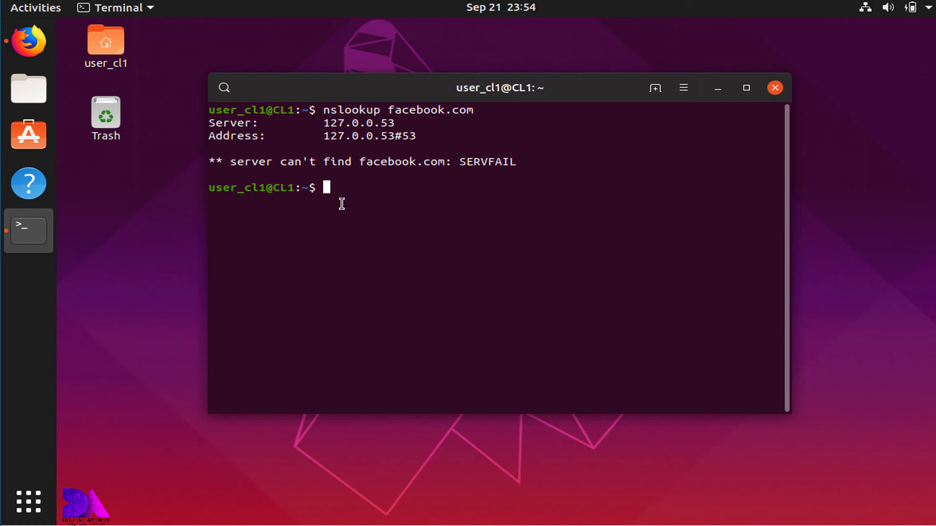
key(Up)
key(BackSpace)
key(BackSpace)
key(BackSpace)
key(BackSpace)
key(BackSpace)
key(BackSpace)
key(BackSpace)
text(you.)
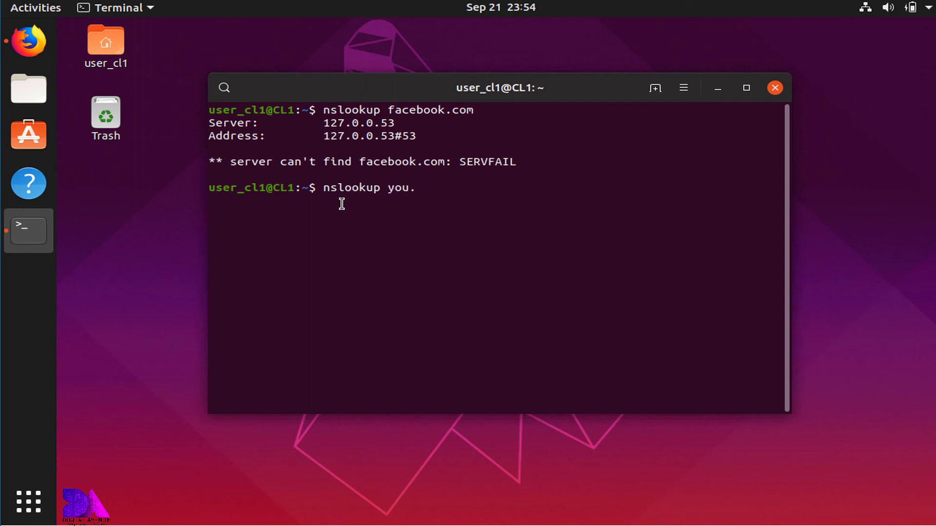
key(BackSpace)
key(BackSpace)
key(BackSpace)
key(BackSpace)
text(ww)
text(w.youtube.com)
key(Return)
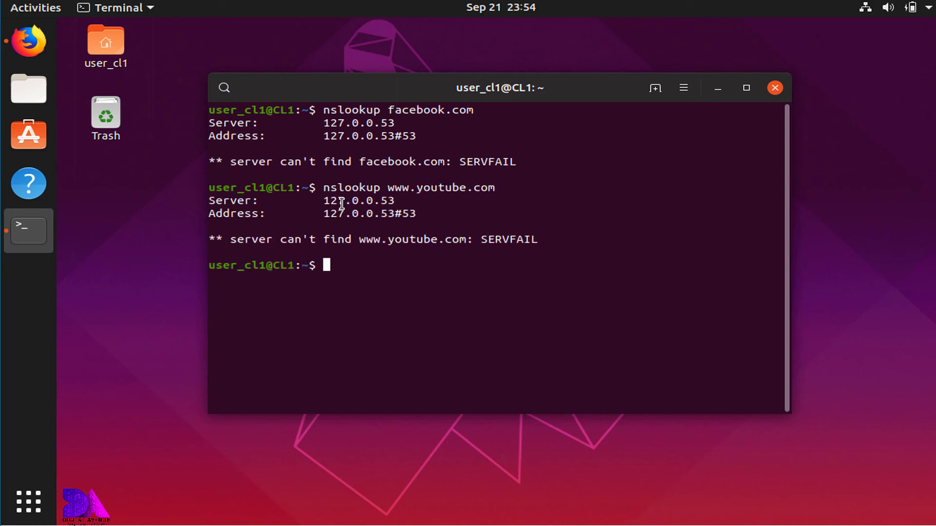
text(nsl)
key(Tab)
text(www.google.lk)
key(Return)
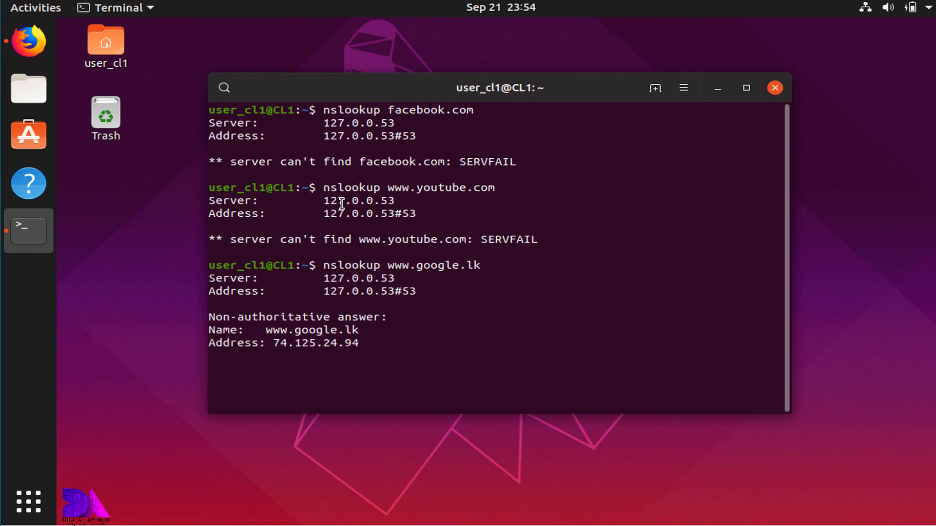